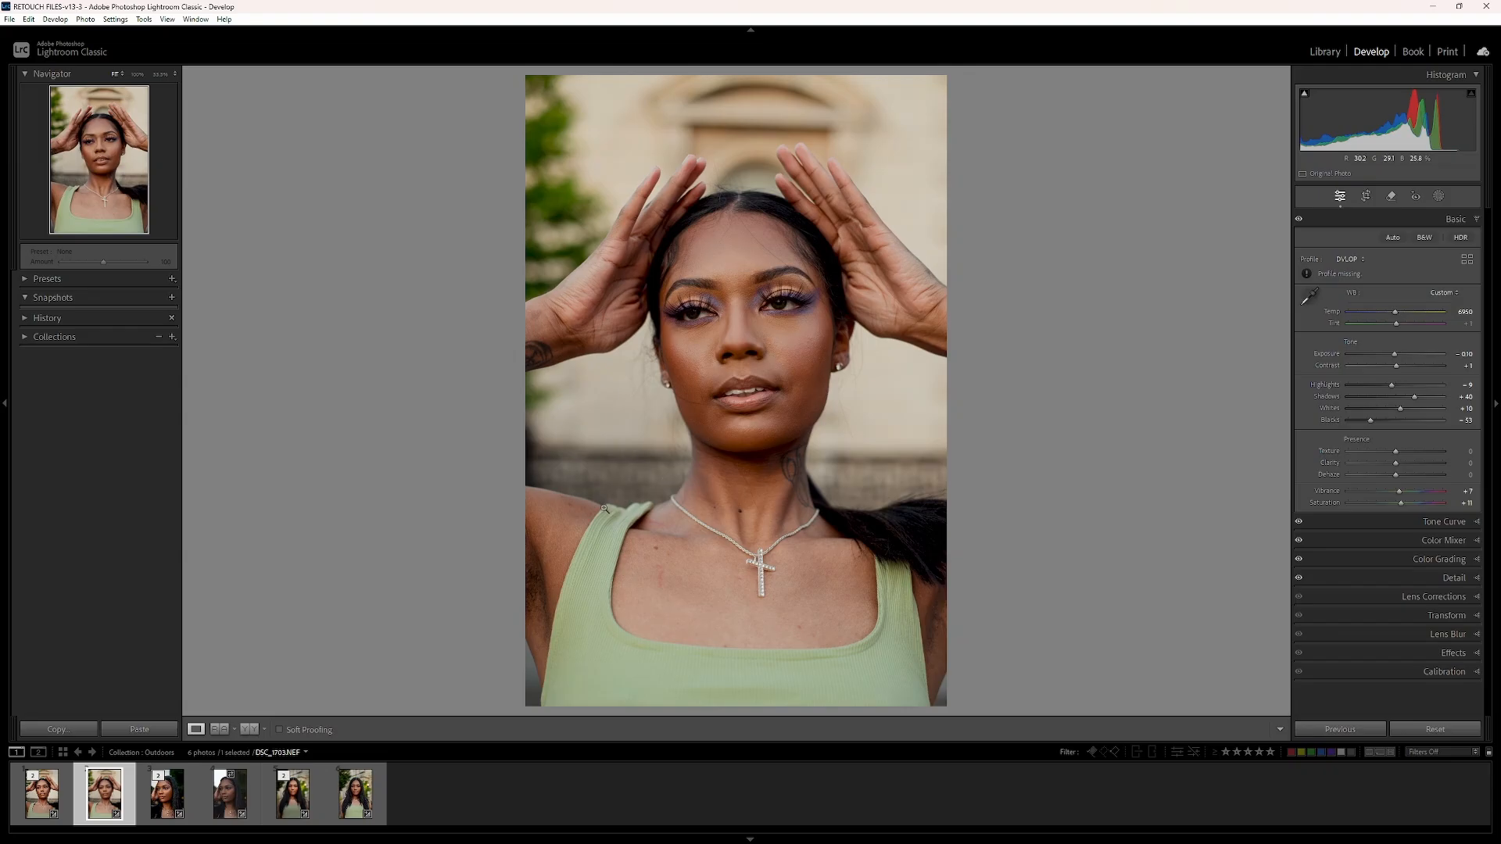
- Show the portrait's before and after versions side by side and examine its Basic, Tone Curve and Color Mixer settings
{"action": "left_click", "coordinate": [252, 729]}
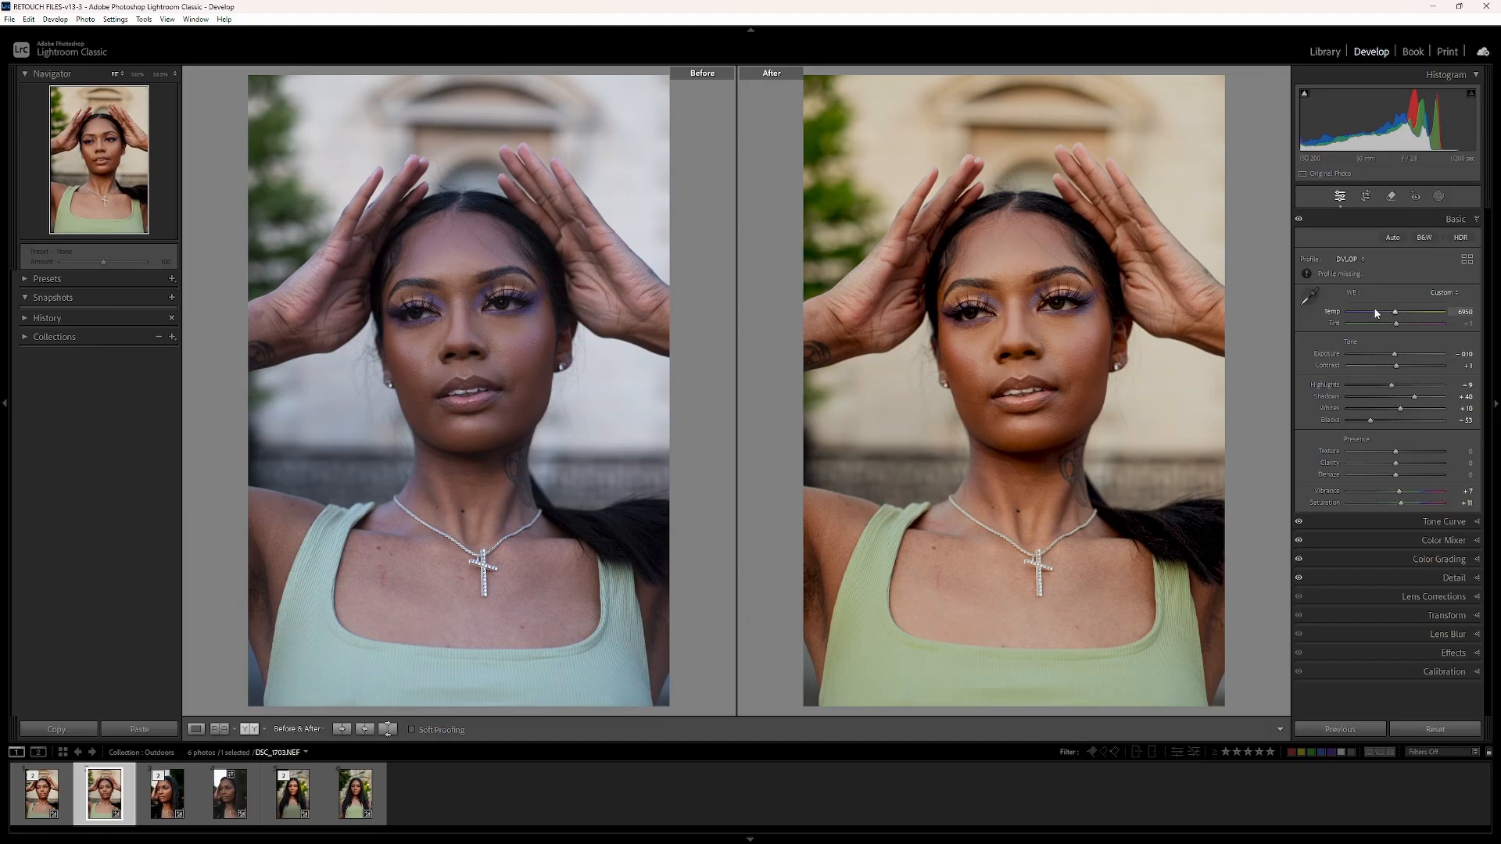
{"action": "left_click", "coordinate": [1467, 223]}
{"action": "left_click", "coordinate": [1468, 223]}
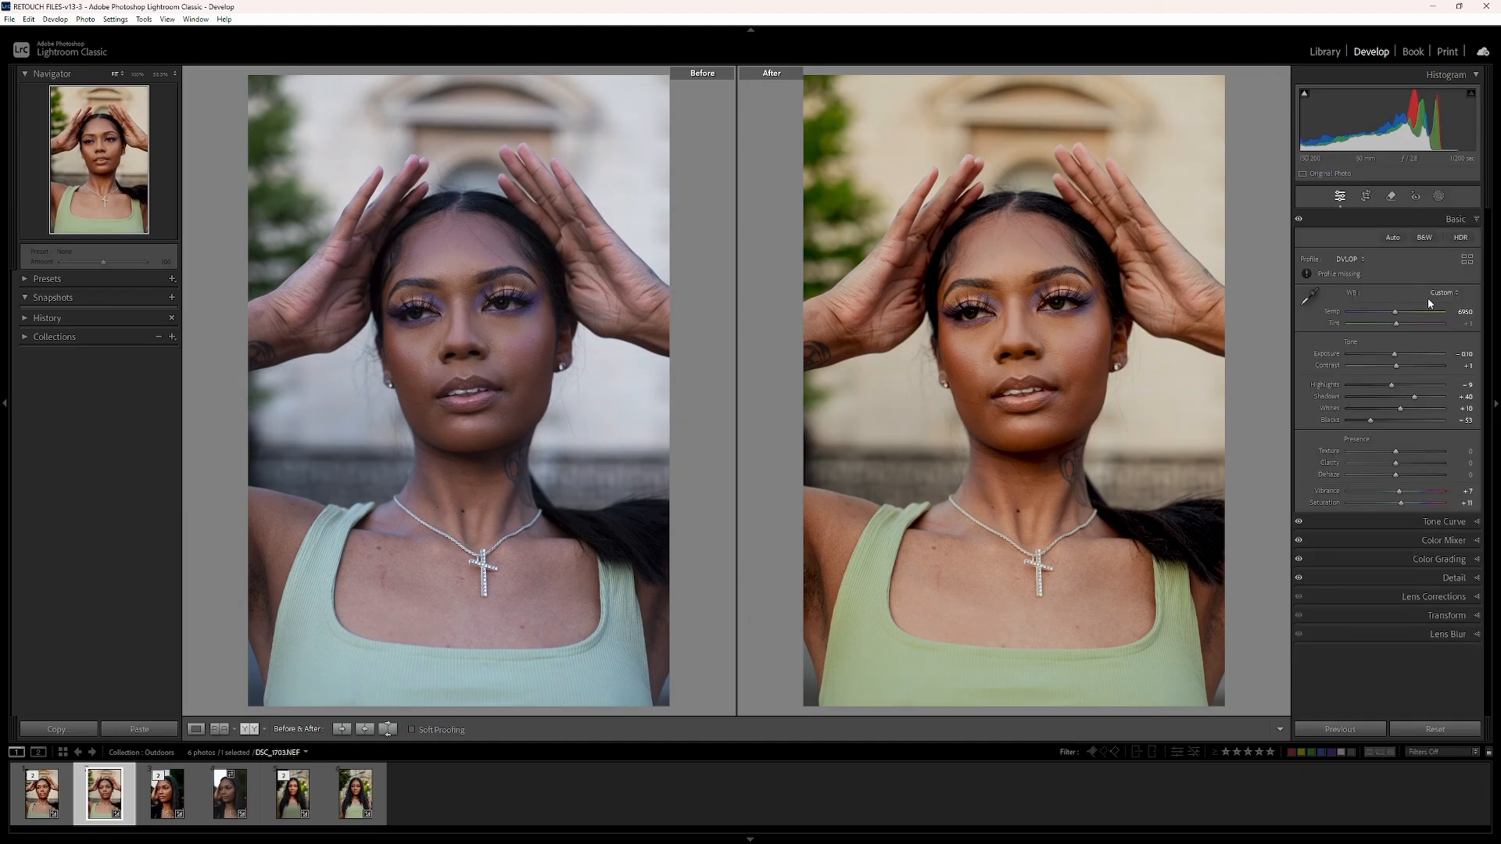
{"action": "left_click", "coordinate": [1469, 522]}
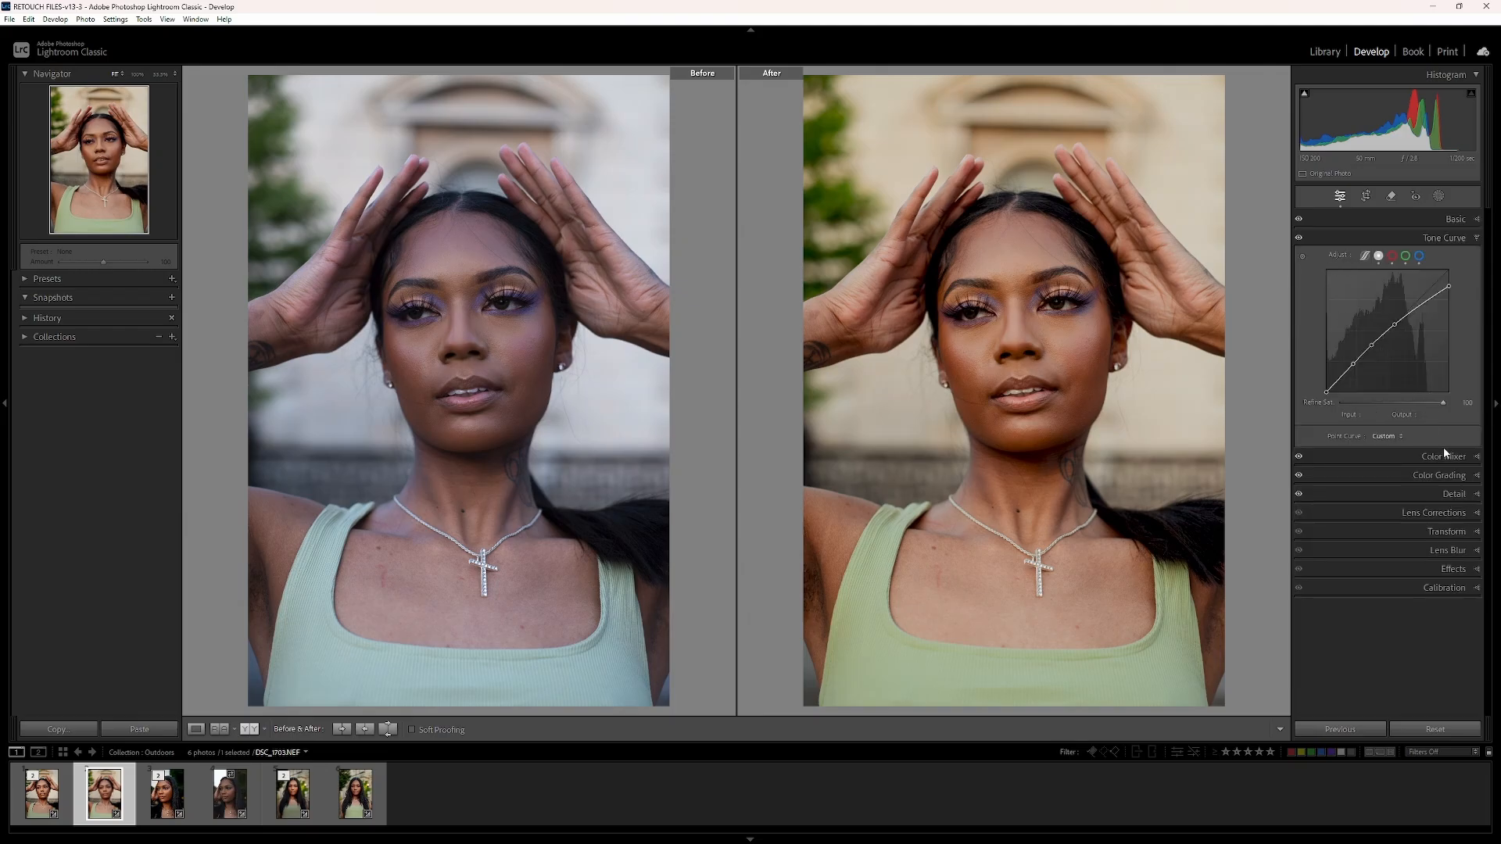
{"action": "left_click", "coordinate": [1453, 457]}
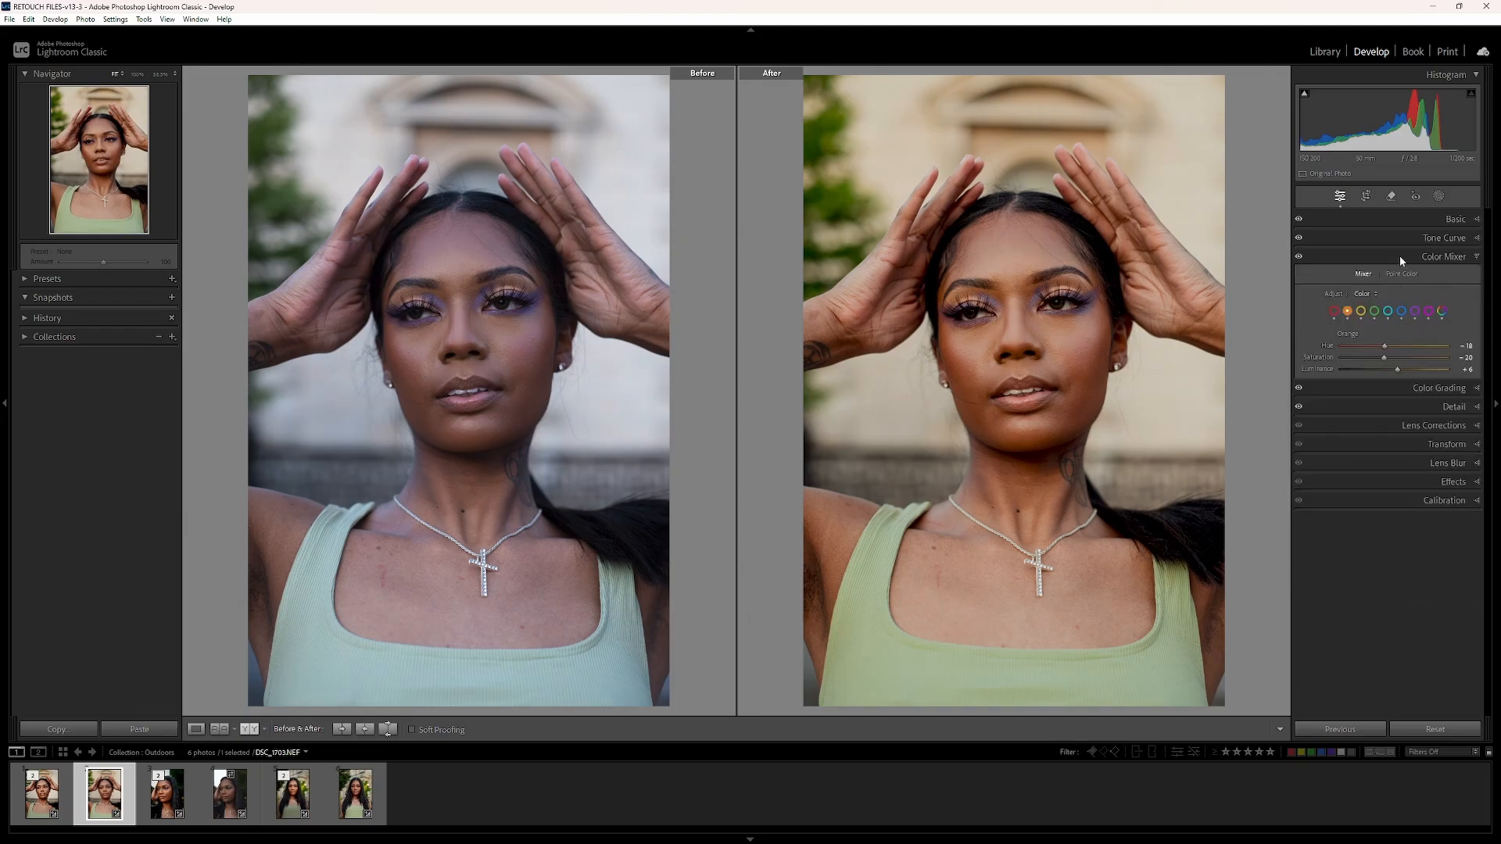
{"action": "left_click_drag", "start_coordinate": [1051, 318], "coordinate": [1075, 342]}
- Switch to Photoshop and make the Blemishes group visible, comparing the portrait with and without it
{"action": "left_click", "coordinate": [893, 829]}
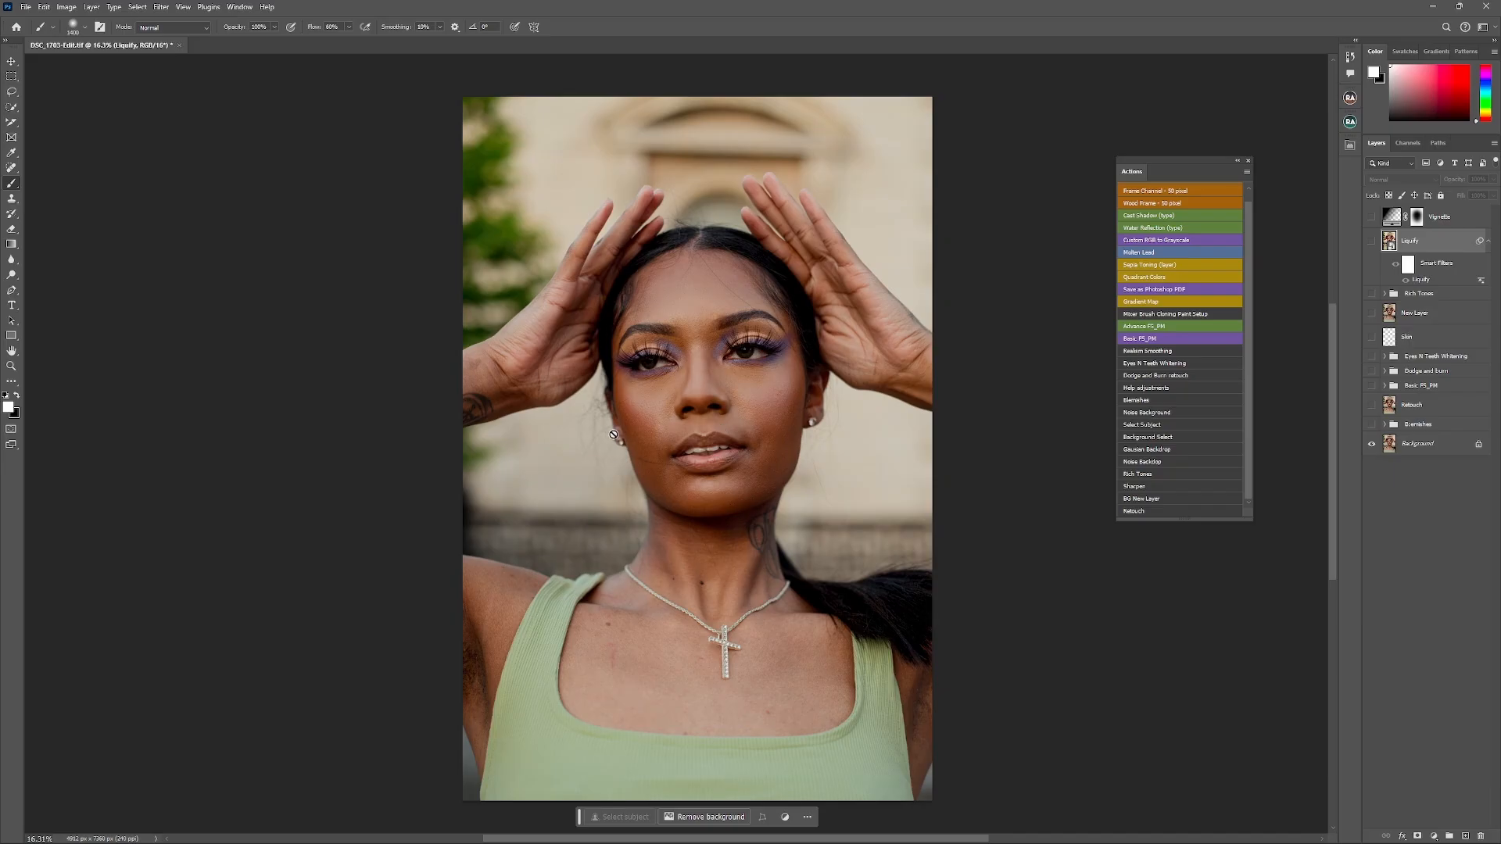
{"action": "scroll", "coordinate": [604, 444], "scroll_direction": "down", "scroll_amount": 2}
{"action": "scroll", "coordinate": [604, 444], "scroll_direction": "up", "scroll_amount": 2}
{"action": "left_click", "coordinate": [1371, 424]}
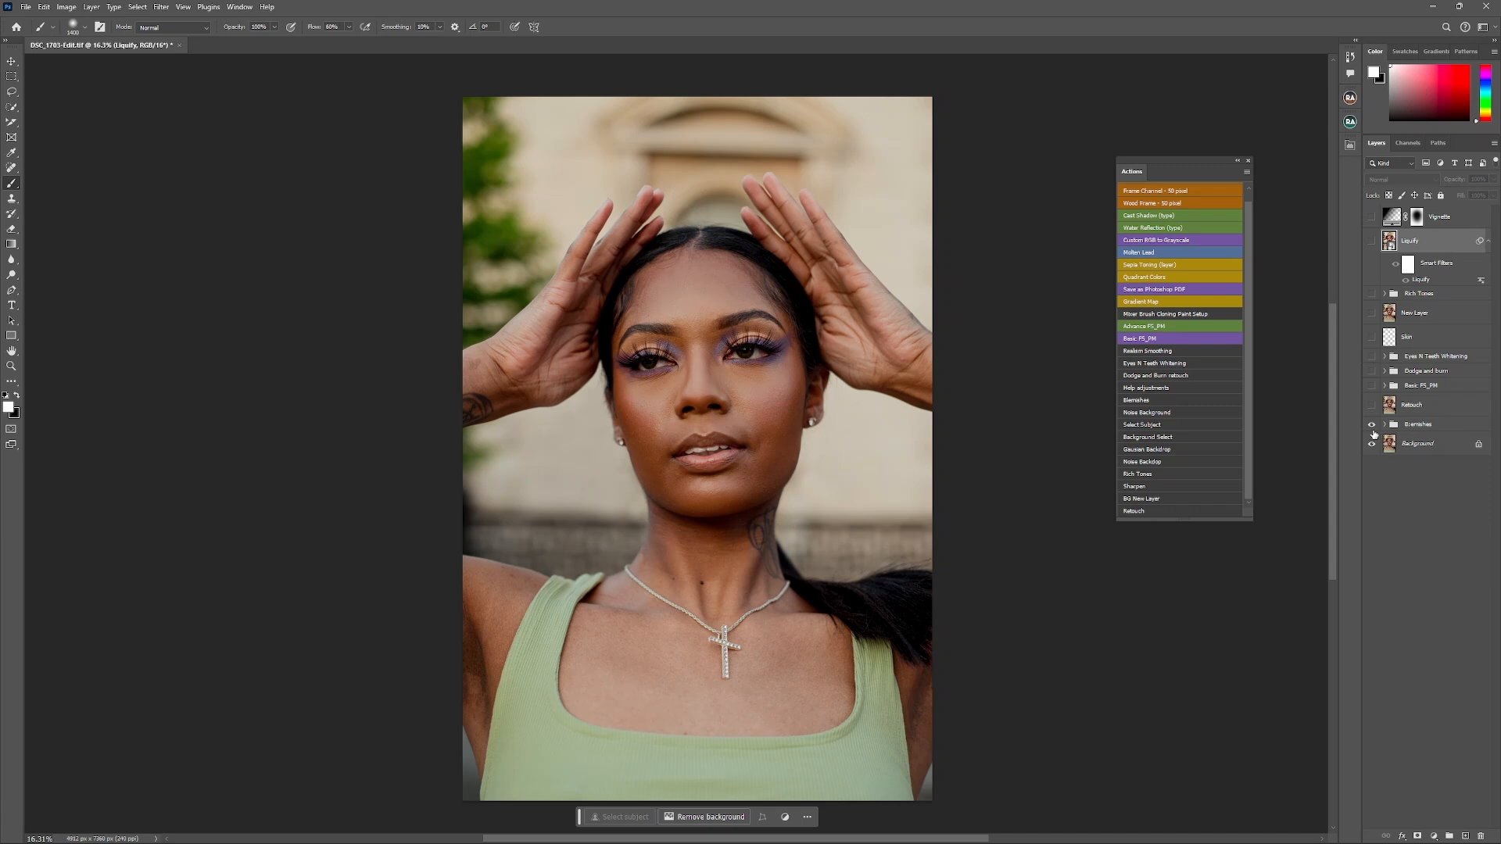
{"action": "left_click", "coordinate": [1372, 427]}
{"action": "left_click", "coordinate": [1371, 428]}
{"action": "left_click", "coordinate": [1382, 426]}
- Turn on the Retouch layer and the Basic FS_PM group, expanding the group to show its High Frequency and Low Frequency layers
{"action": "left_click", "coordinate": [1371, 405]}
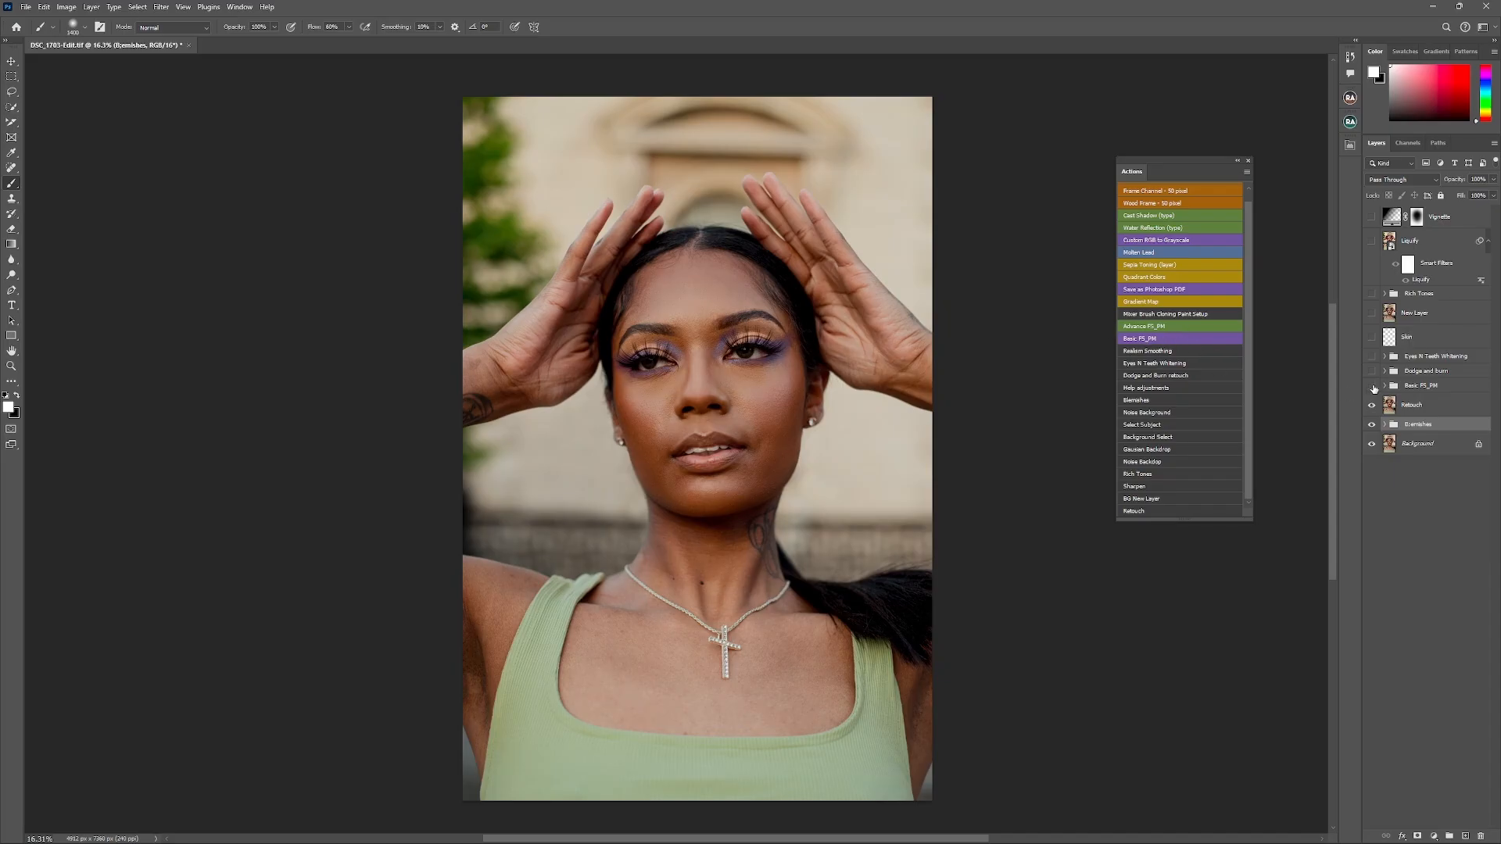
{"action": "left_click", "coordinate": [1372, 386]}
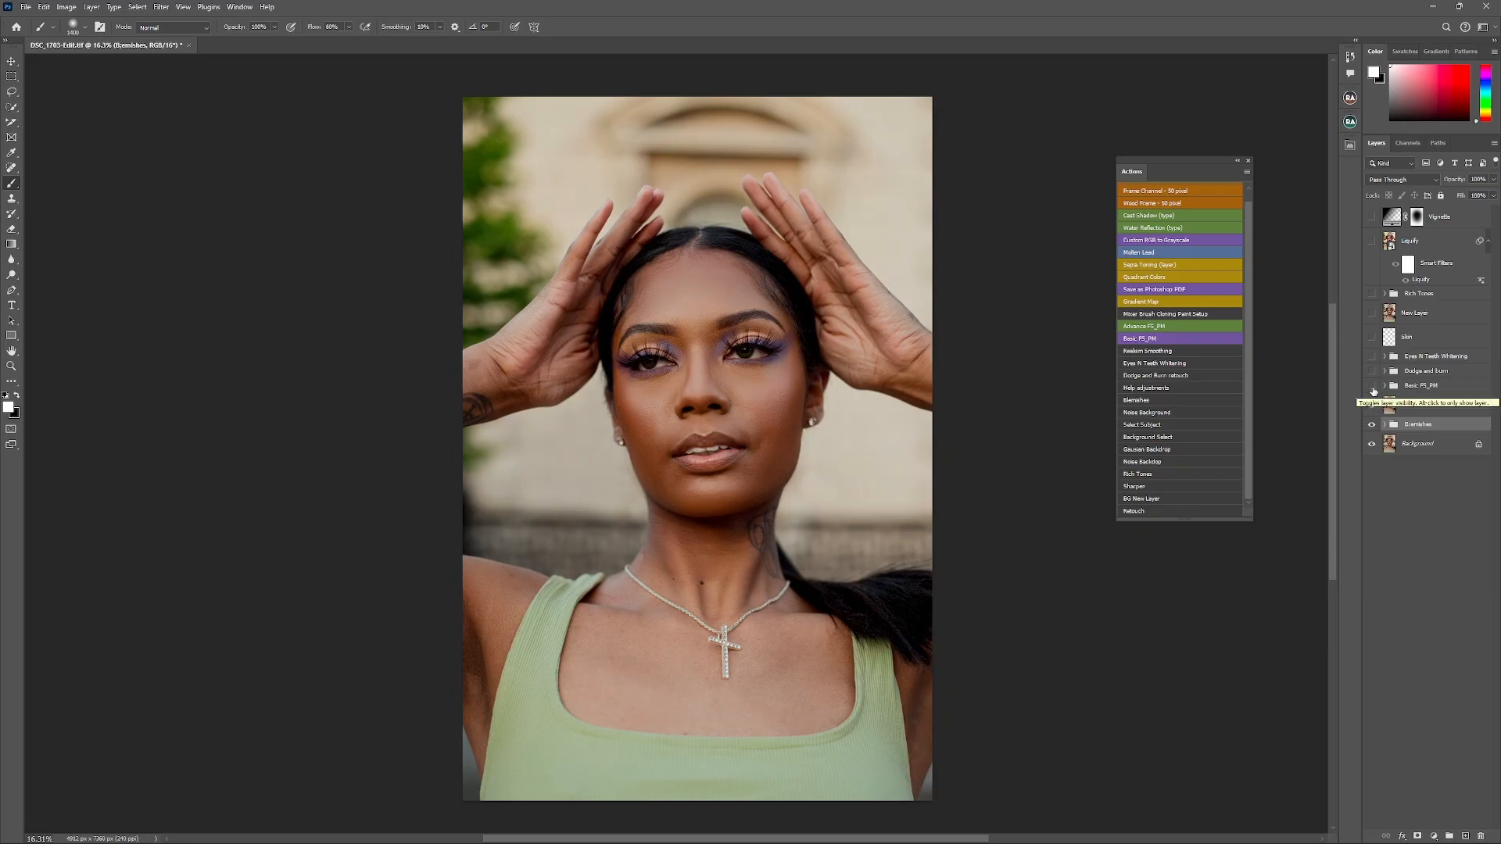
{"action": "left_click", "coordinate": [1372, 386]}
{"action": "left_click", "coordinate": [1384, 386]}
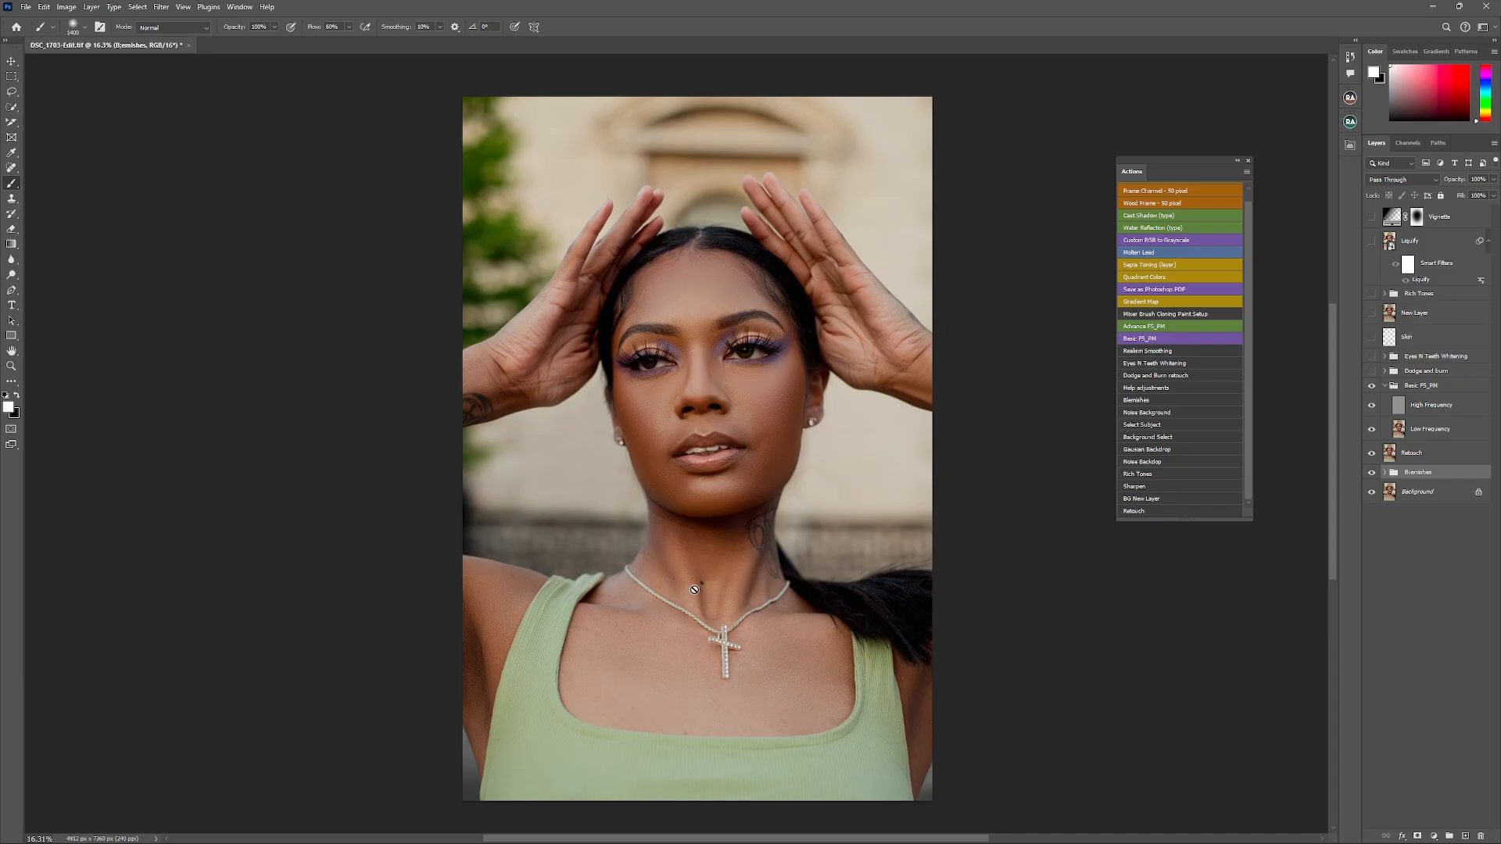
{"action": "left_click", "coordinate": [1371, 386]}
{"action": "left_click", "coordinate": [1371, 386]}
- Expand and turn on the Dodge and Burn group, and make the Eyes N Teeth Whitening group visible
{"action": "left_click", "coordinate": [1384, 372]}
{"action": "left_click", "coordinate": [1372, 373]}
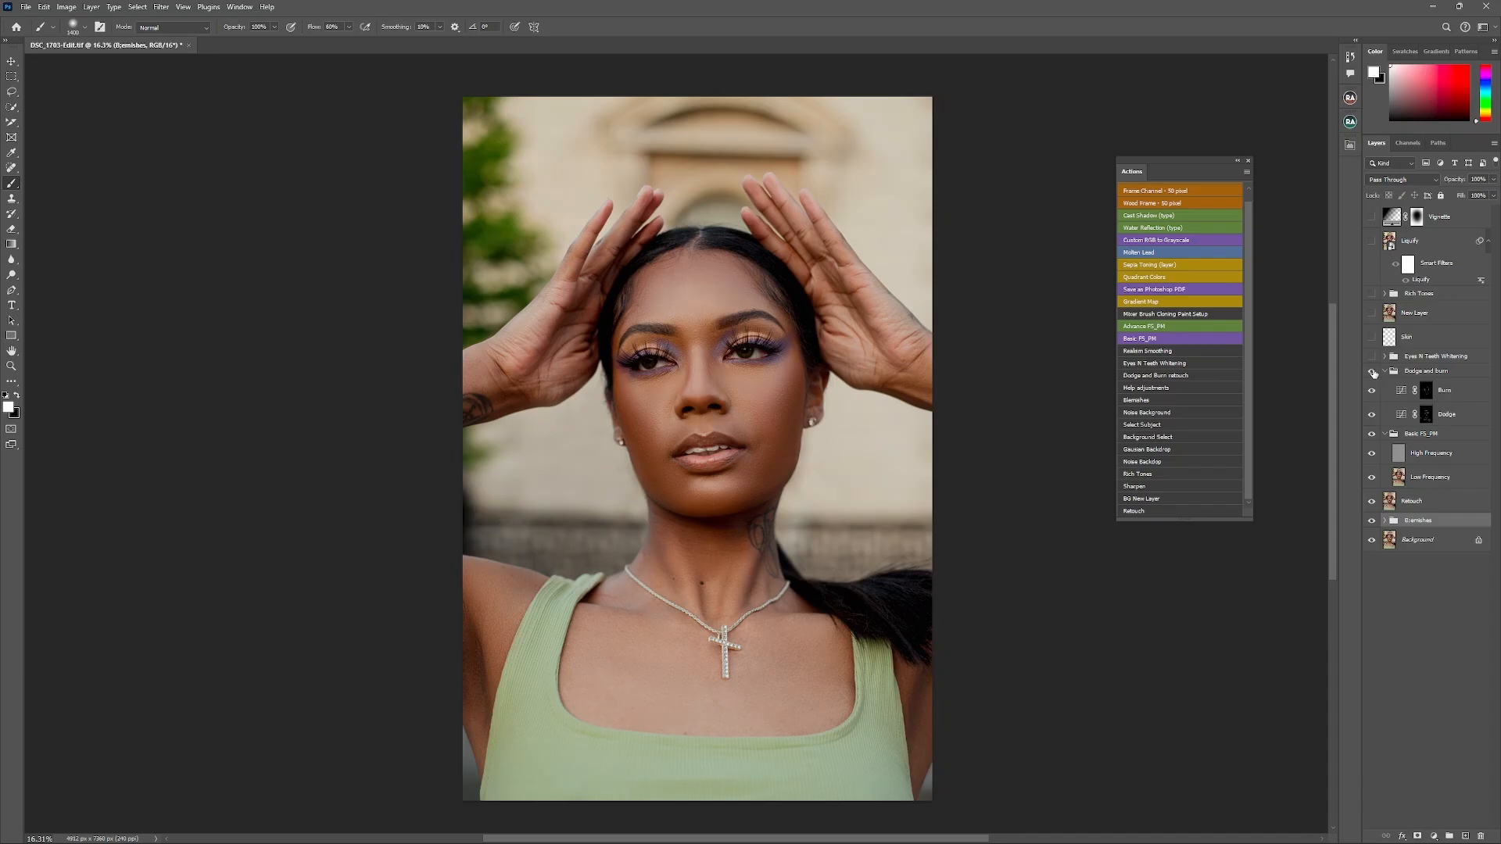
{"action": "left_click", "coordinate": [1372, 373]}
{"action": "left_click", "coordinate": [1370, 356]}
- Set the brush flow to 2%, select the Skin layer and sample the skin tone from the chest beside the necklace
{"action": "left_click", "coordinate": [334, 28]}
{"action": "type", "text": "2"}
{"action": "key", "text": "Return"}
{"action": "left_click", "coordinate": [1411, 337]}
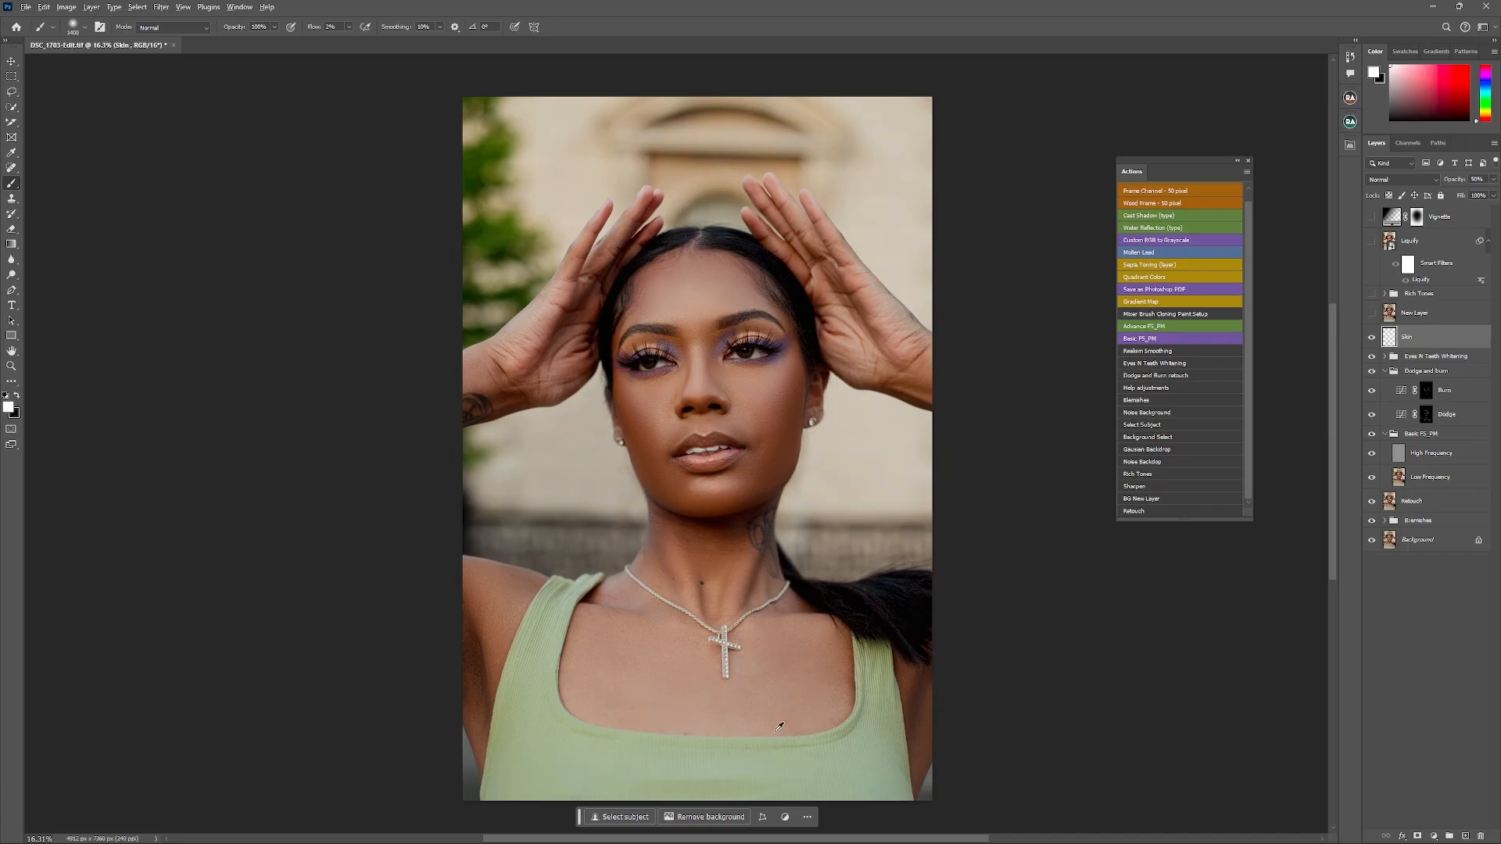
{"action": "left_click", "coordinate": [772, 679], "text": "alt"}
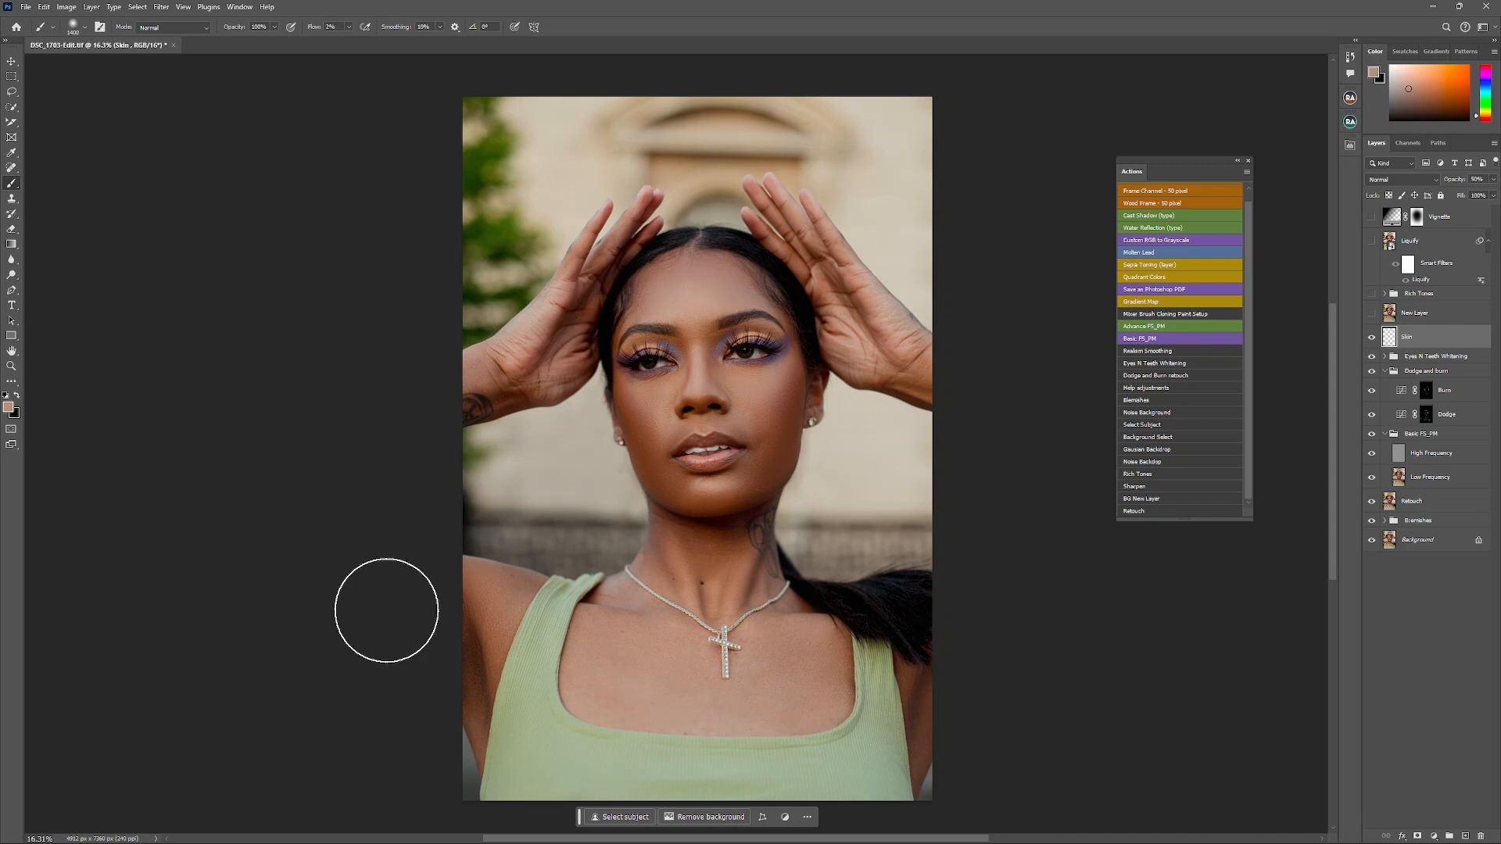
{"action": "left_click", "coordinate": [161, 7]}
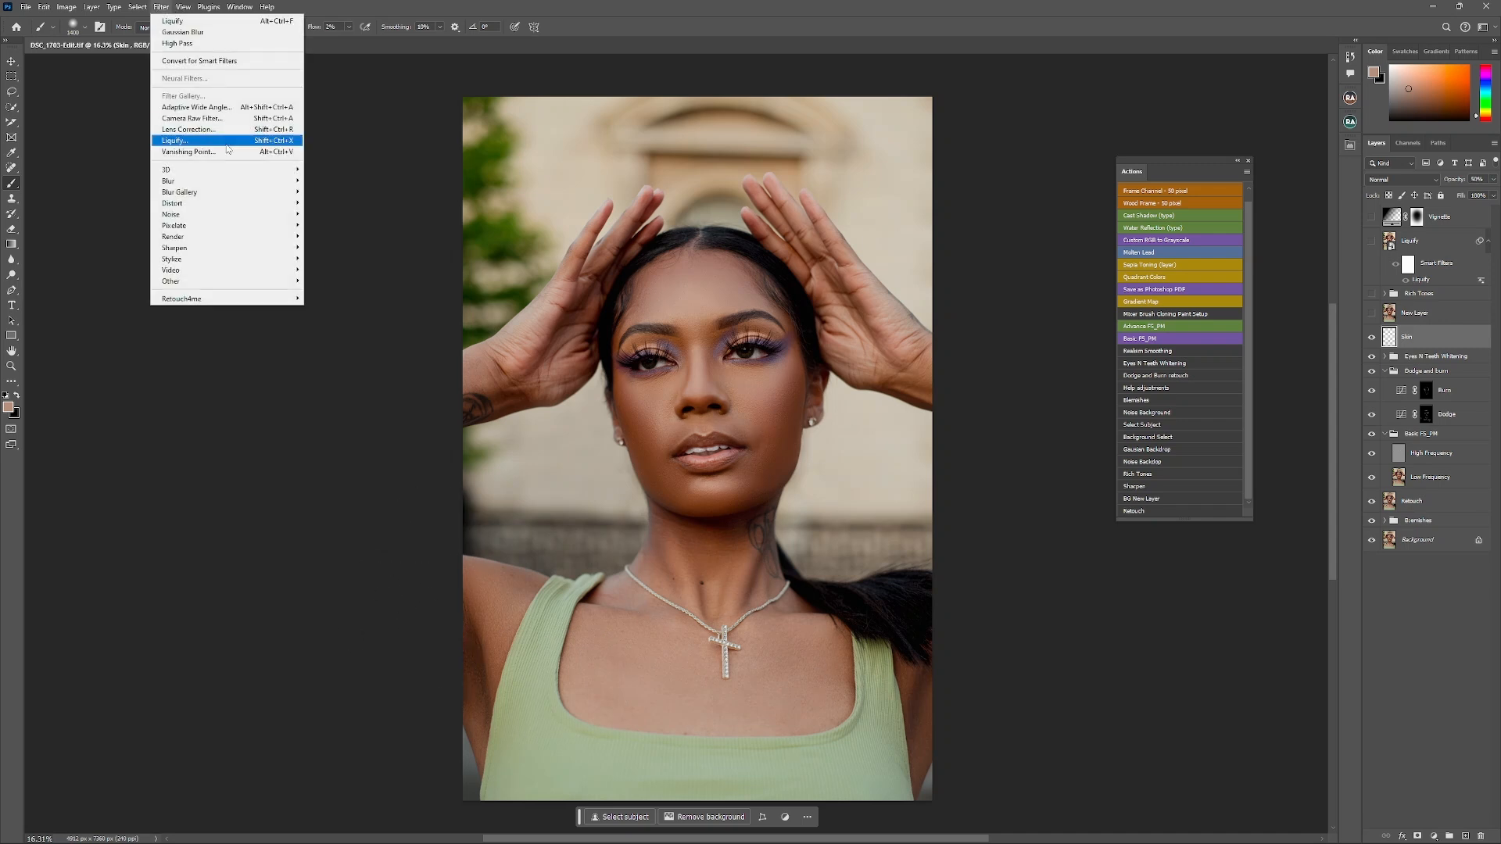
{"action": "mouse_move", "coordinate": [250, 188]}
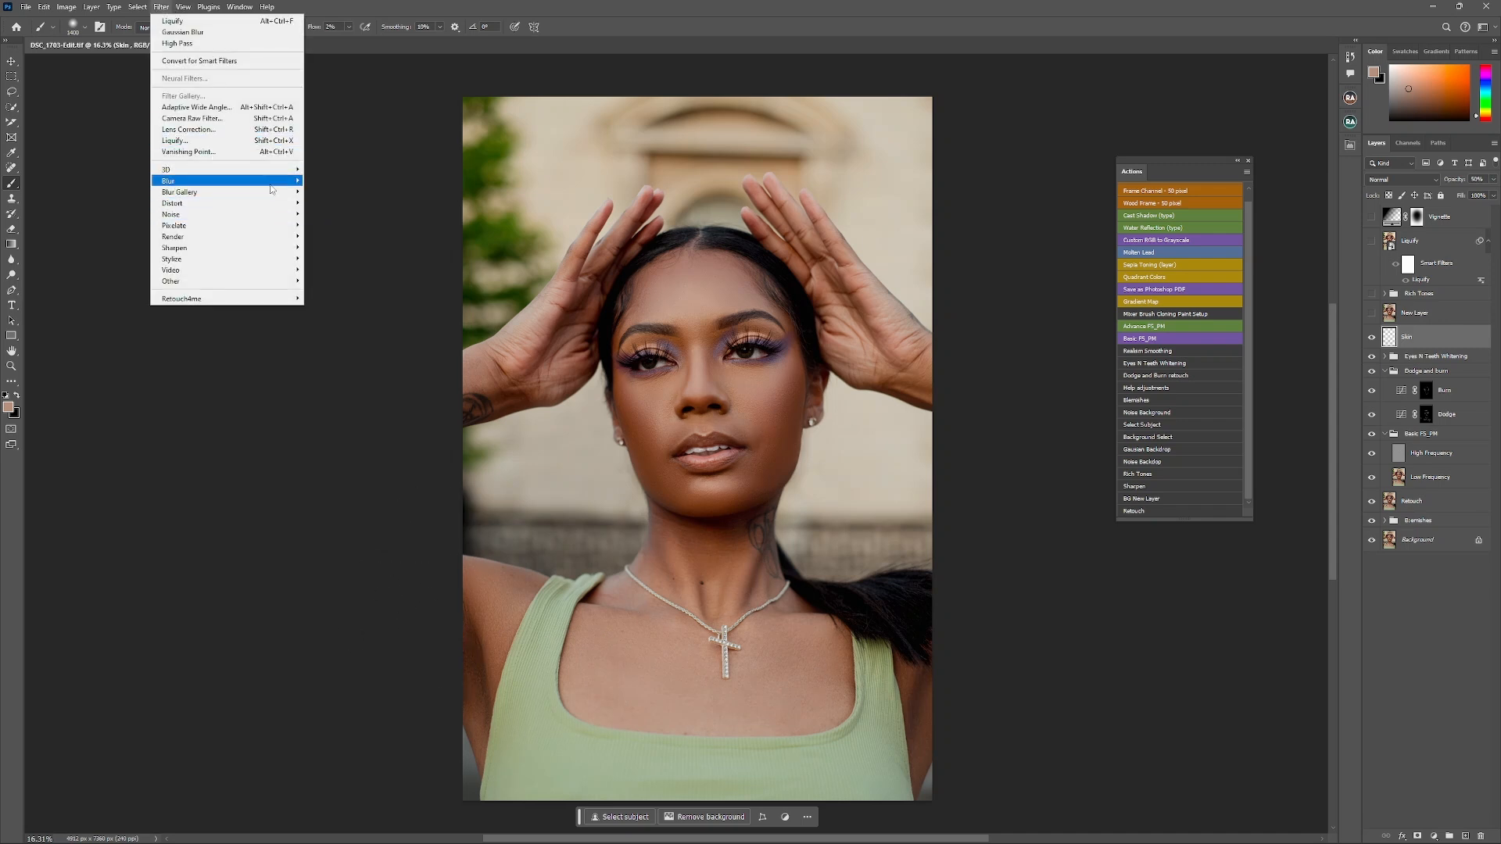
{"action": "left_click", "coordinate": [326, 226]}
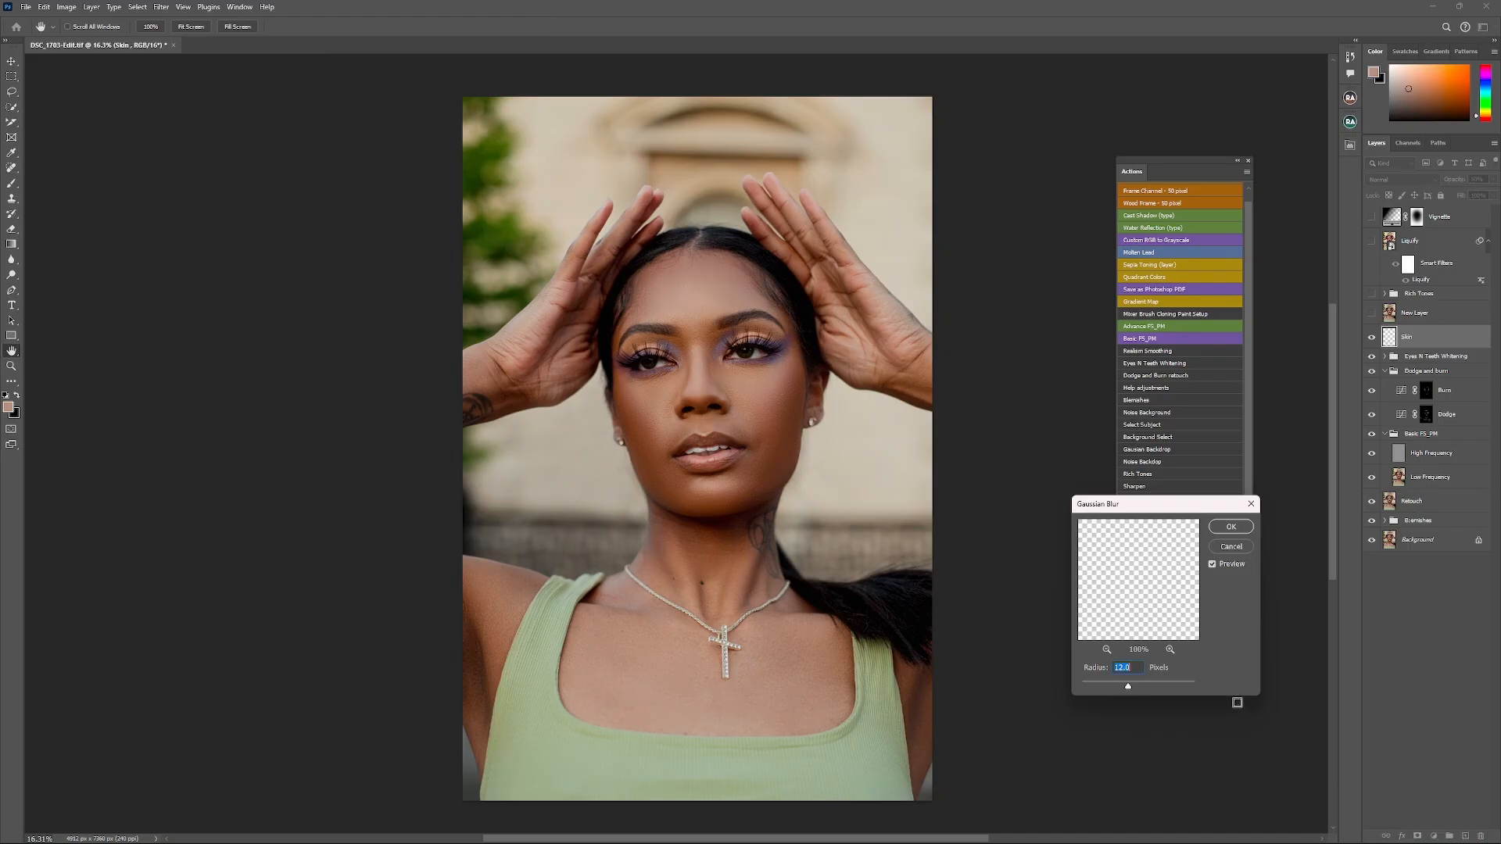
{"action": "left_click", "coordinate": [1147, 687]}
{"action": "left_click", "coordinate": [1131, 688]}
{"action": "left_click", "coordinate": [1231, 550]}
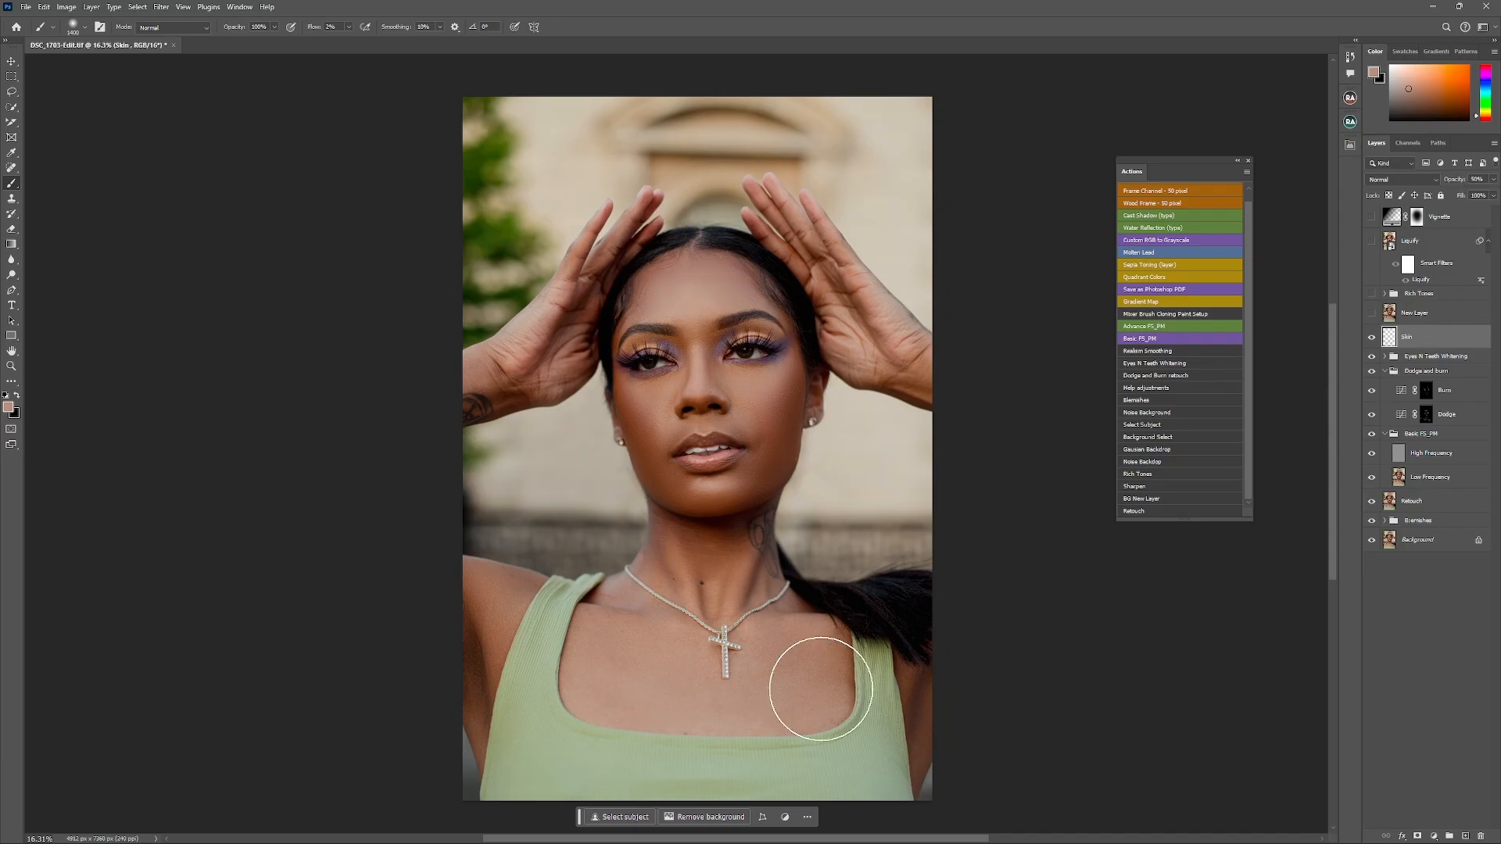
- Compare the portrait with and without the Skin layer, and turn on New Layer and the expanded Rich Tones group
{"action": "left_click", "coordinate": [1371, 338]}
{"action": "left_click", "coordinate": [1371, 339]}
{"action": "left_click", "coordinate": [1371, 338]}
{"action": "left_click", "coordinate": [1371, 338]}
{"action": "left_click", "coordinate": [1372, 294]}
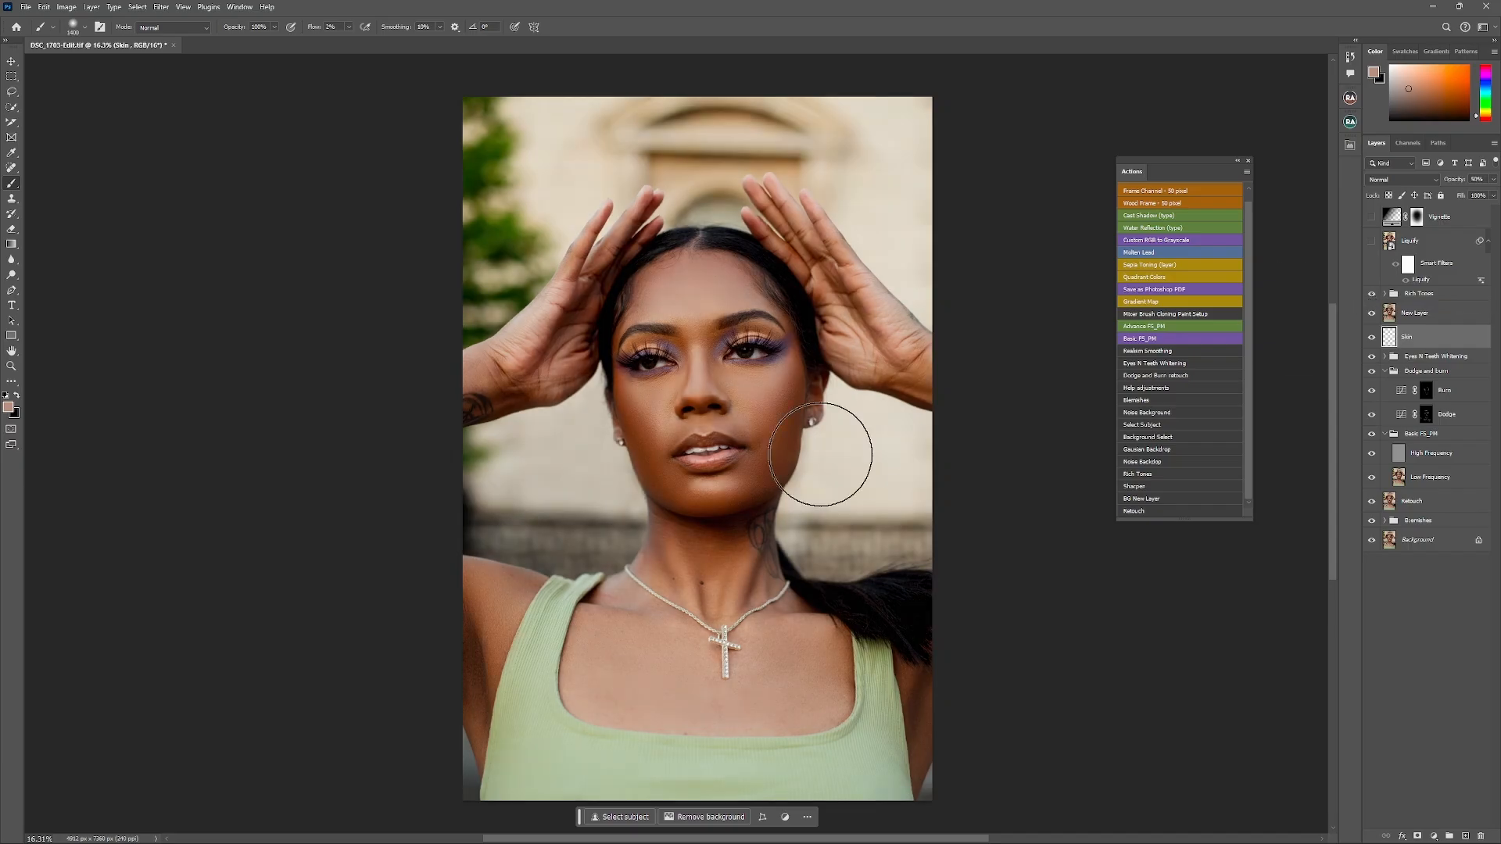
{"action": "left_click", "coordinate": [1385, 294]}
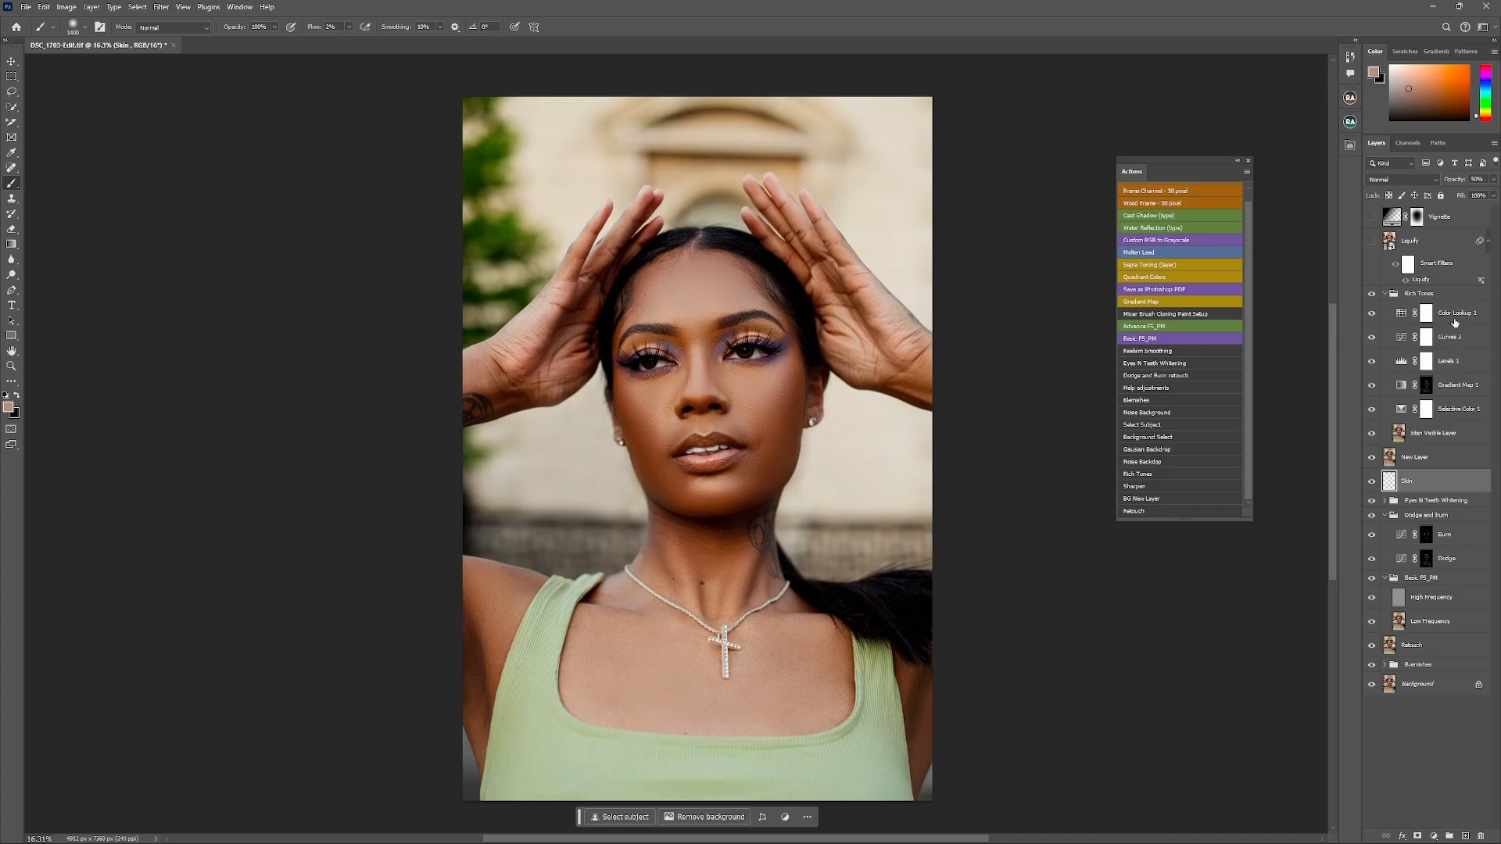
- Examine the Reds and Yellows settings of the Selective Color 1 adjustment in the Rich Tones group
{"action": "left_click", "coordinate": [1452, 409]}
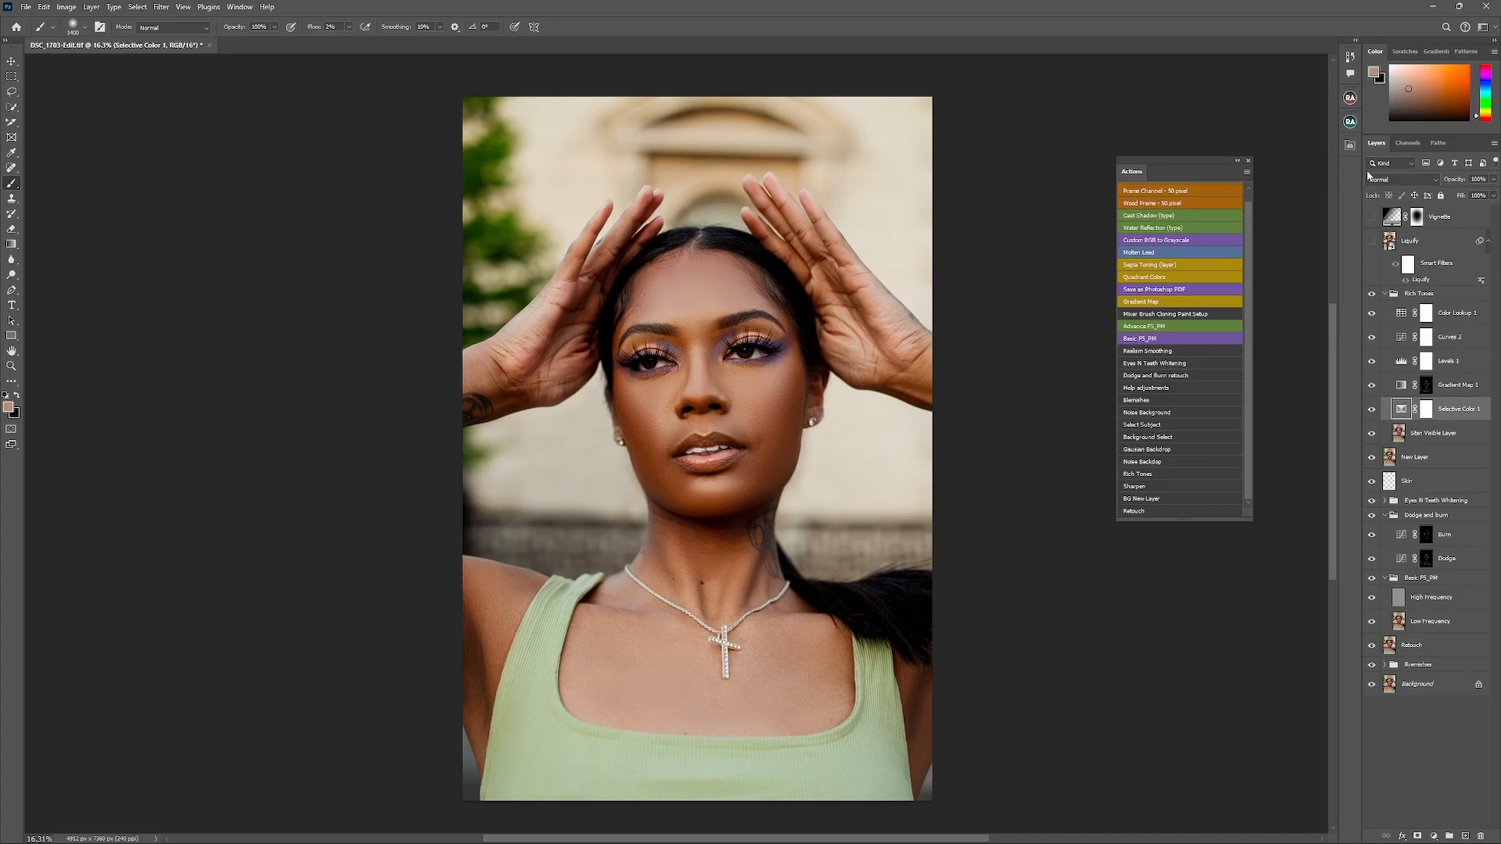
{"action": "left_click", "coordinate": [1351, 147]}
{"action": "left_click", "coordinate": [1242, 193]}
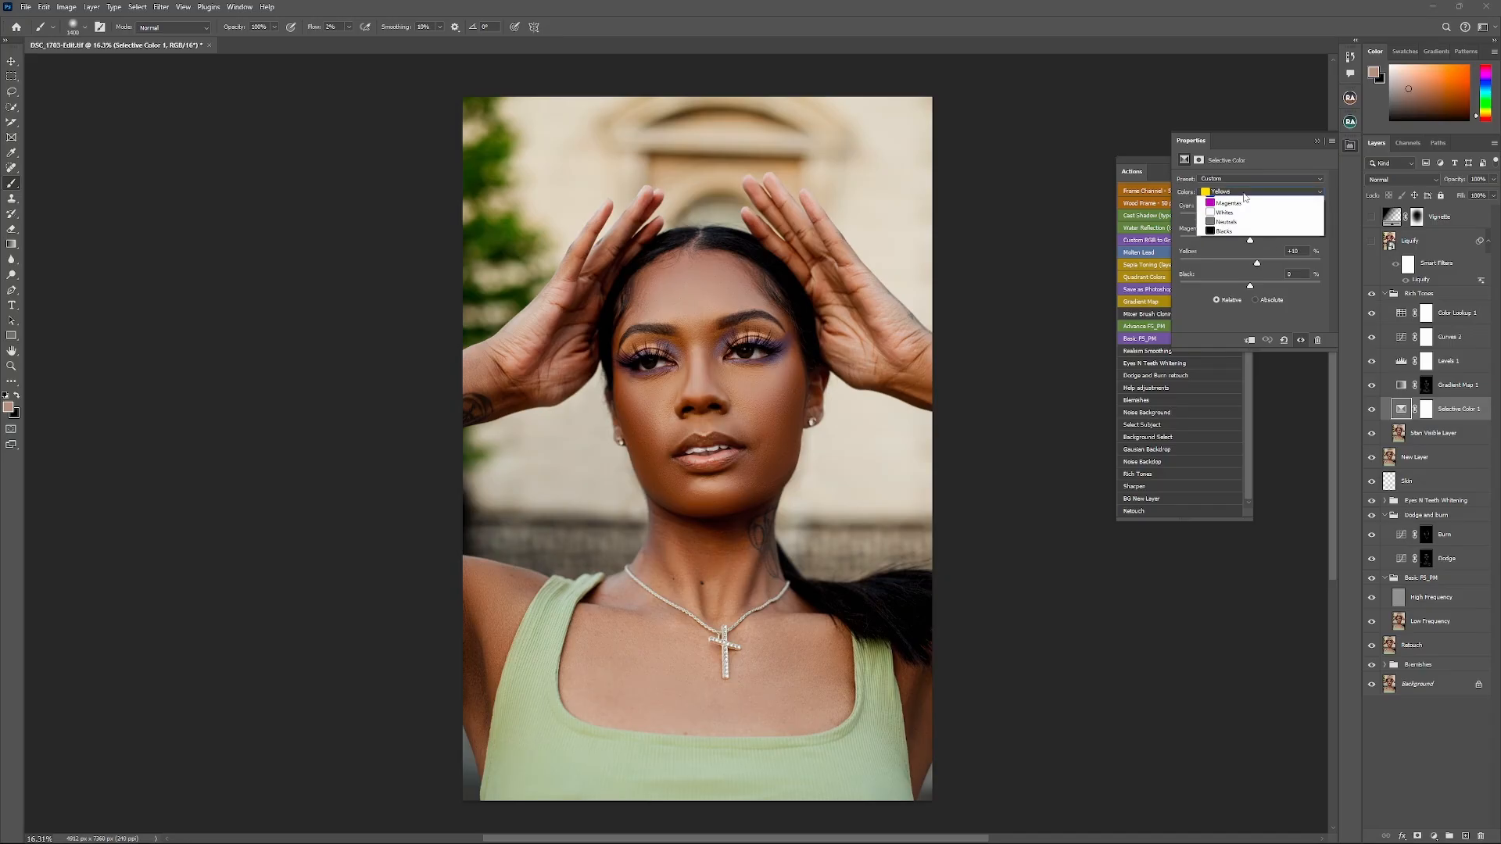
{"action": "left_click", "coordinate": [1231, 200]}
{"action": "left_click", "coordinate": [1251, 191]}
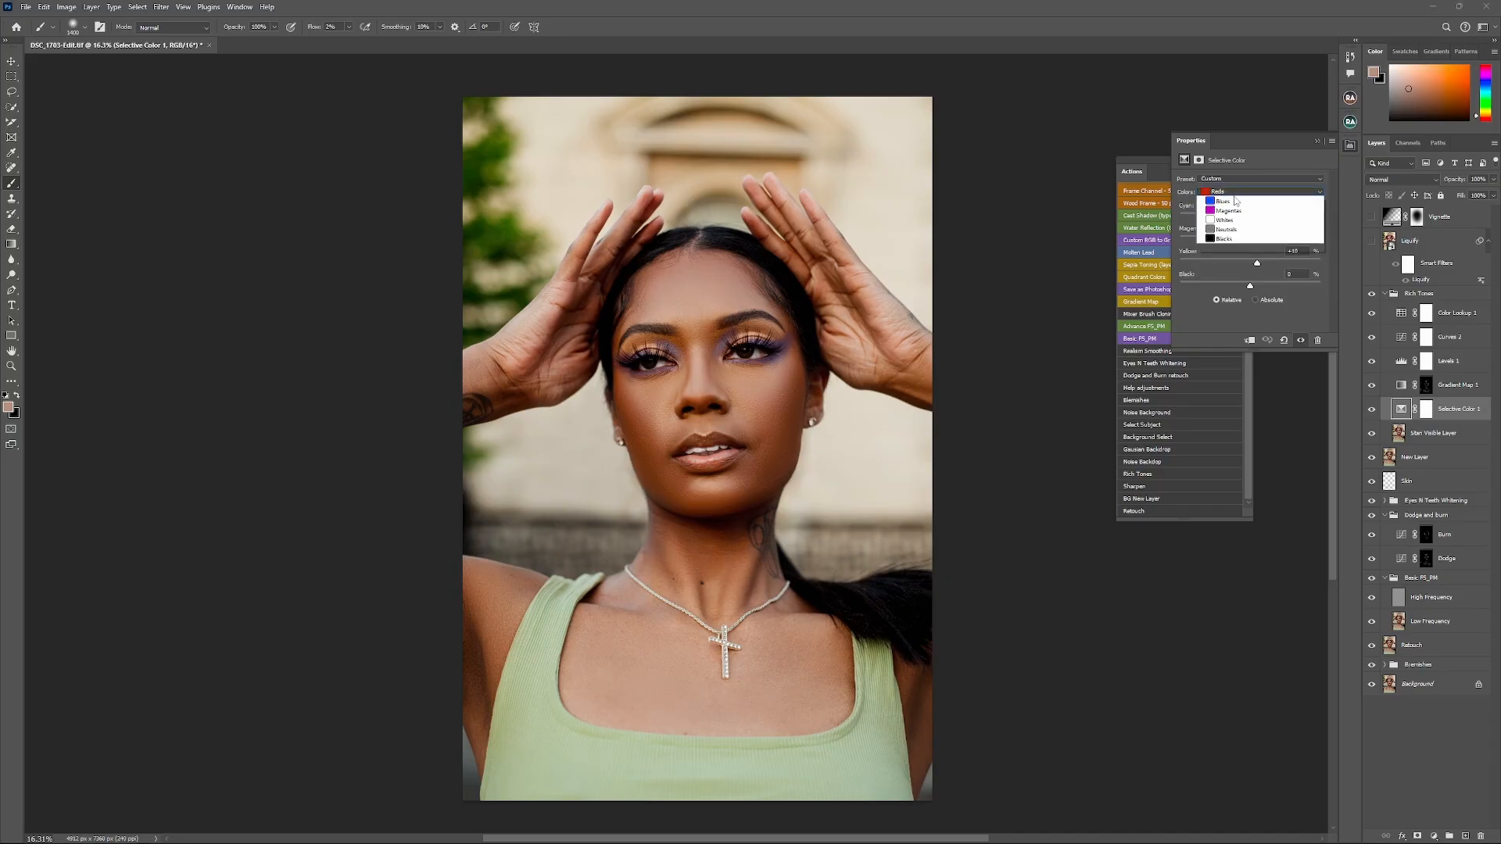
{"action": "left_click", "coordinate": [1235, 202]}
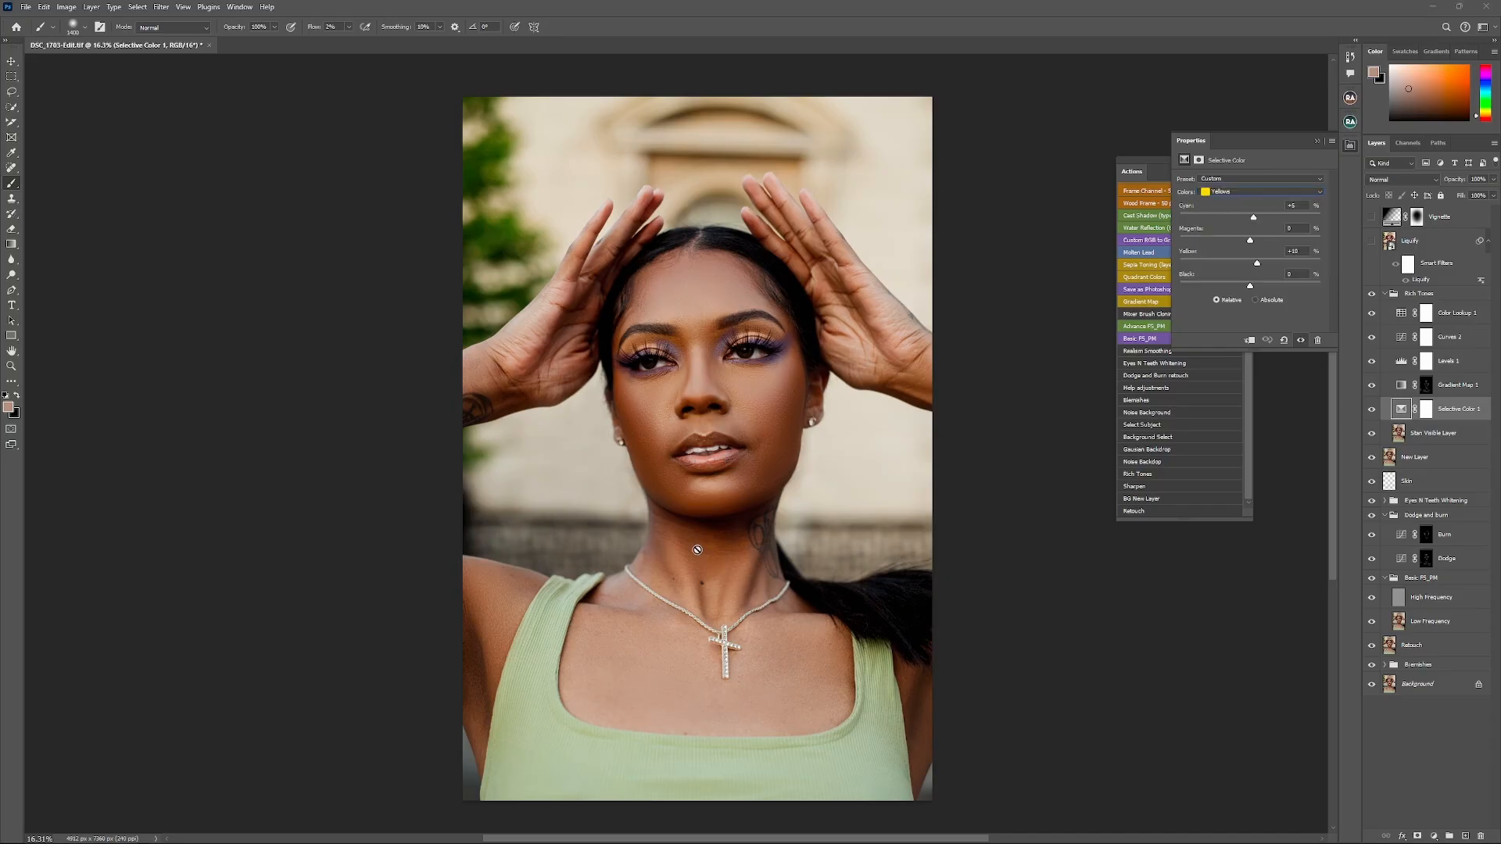
- Examine the skin-tone gradient of the Gradient Map 1 adjustment in the Gradient Editor
{"action": "left_click", "coordinate": [1451, 388]}
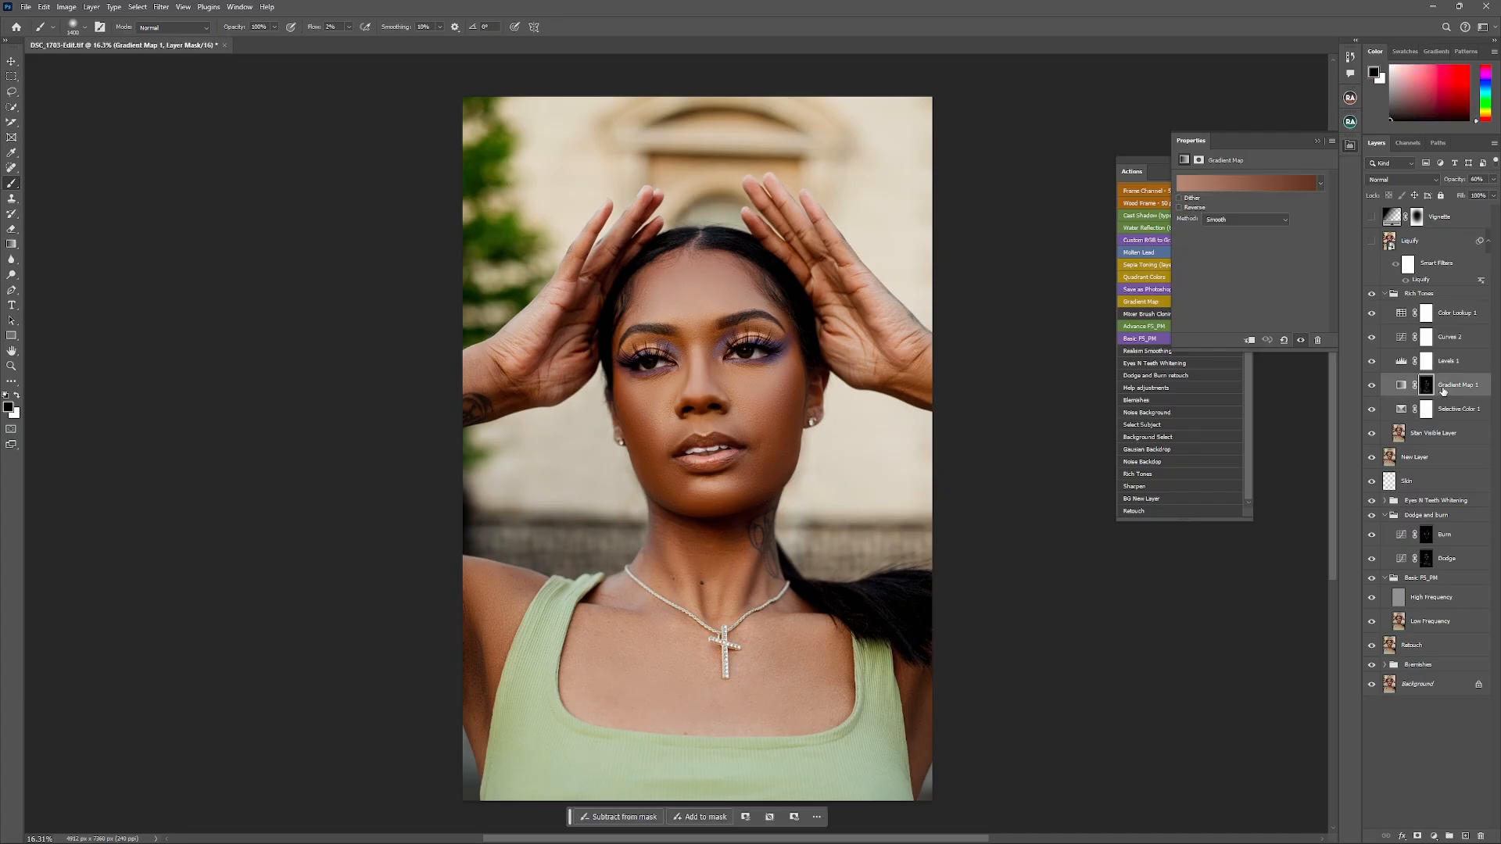
{"action": "left_click", "coordinate": [1257, 186]}
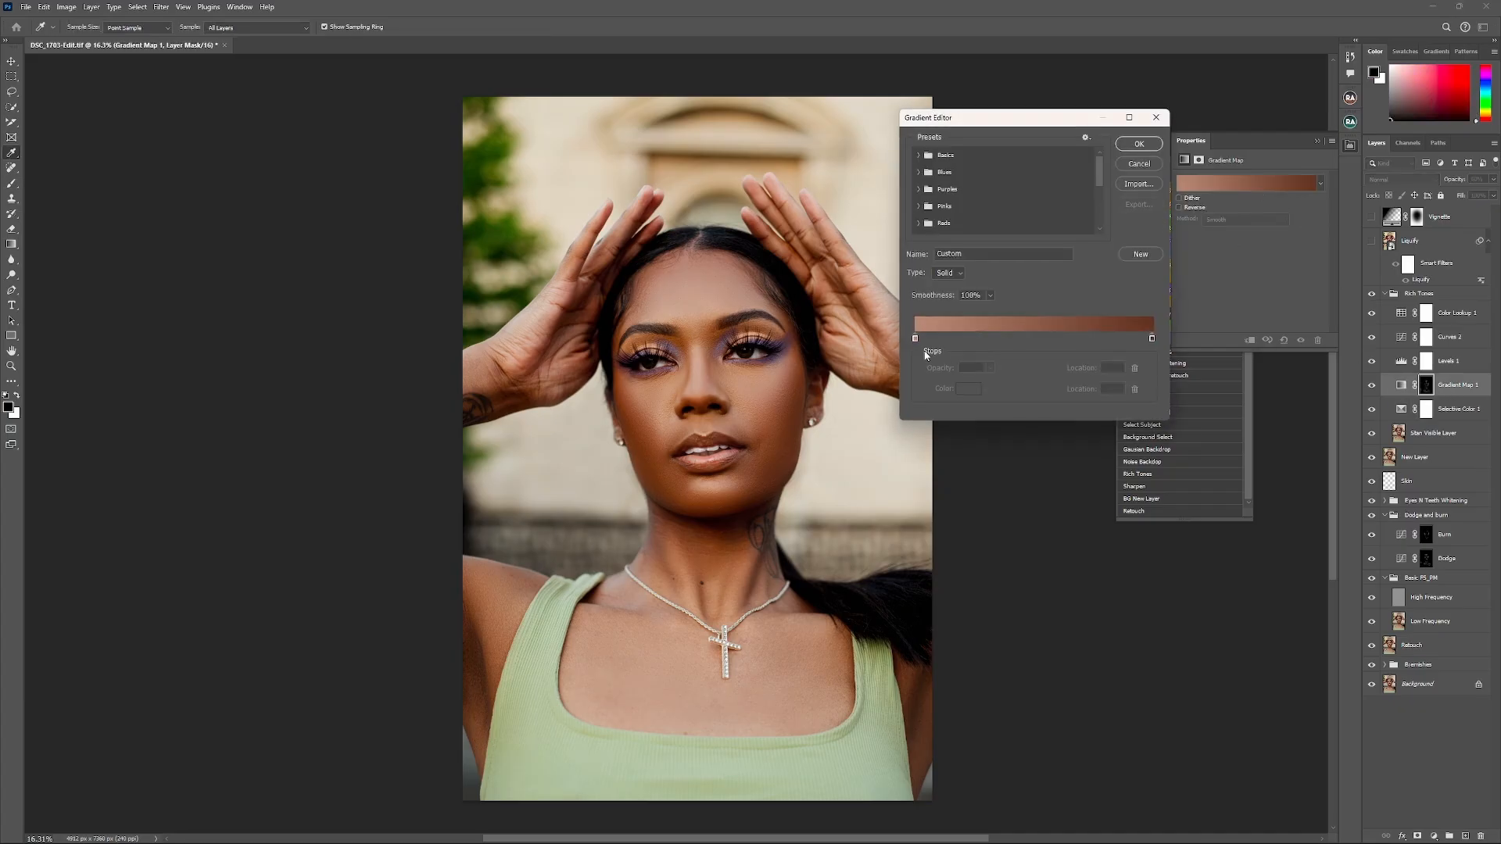
{"action": "left_click_drag", "start_coordinate": [1025, 117], "coordinate": [1062, 172]}
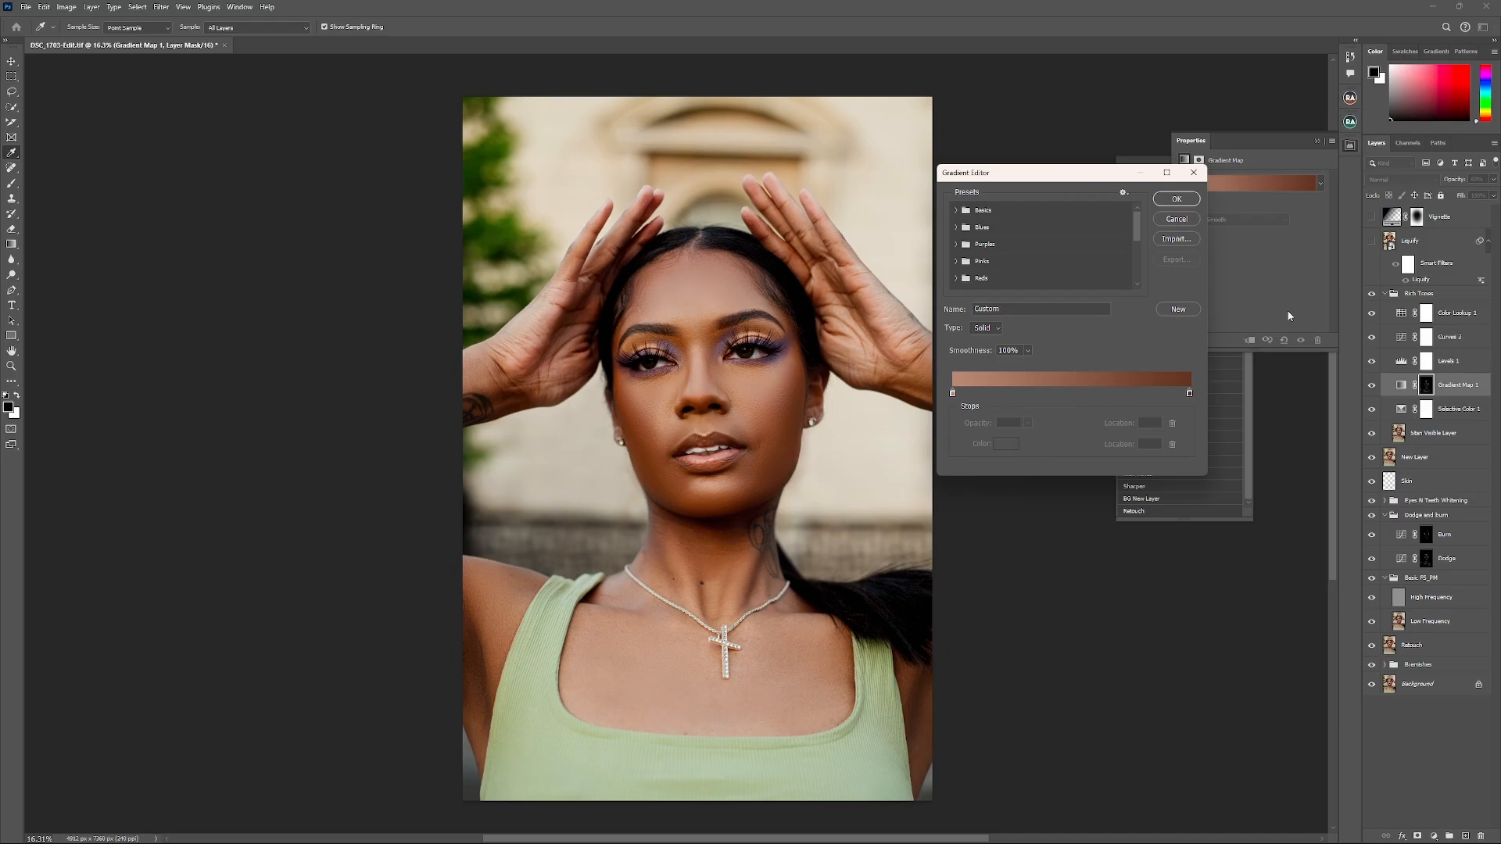
{"action": "left_click", "coordinate": [1177, 199]}
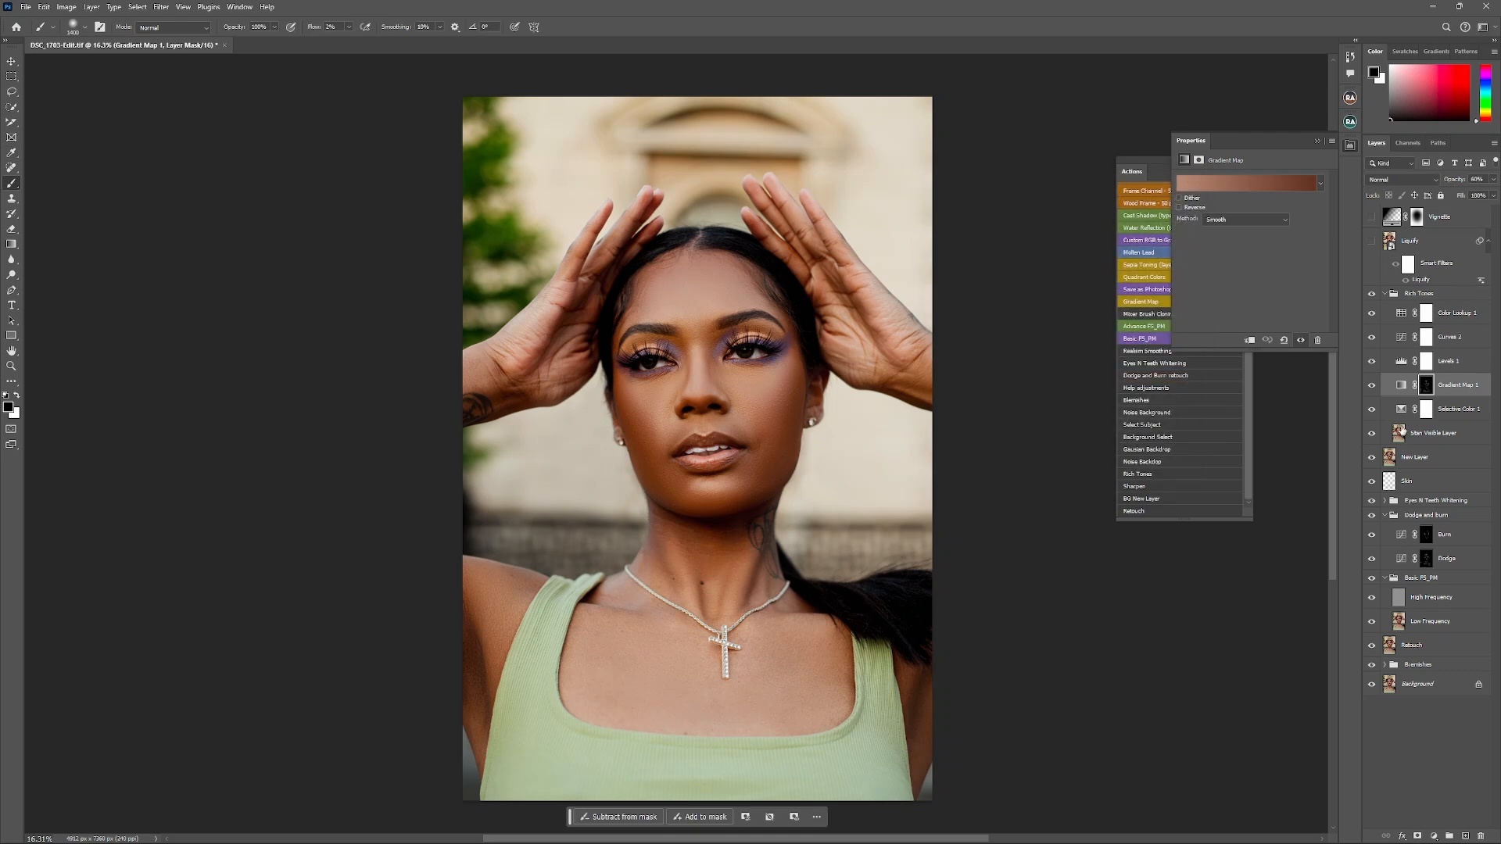
- Examine the Levels, Curves and Color Lookup adjustments of the Rich Tones group, and collapse the group
{"action": "left_click", "coordinate": [1396, 364]}
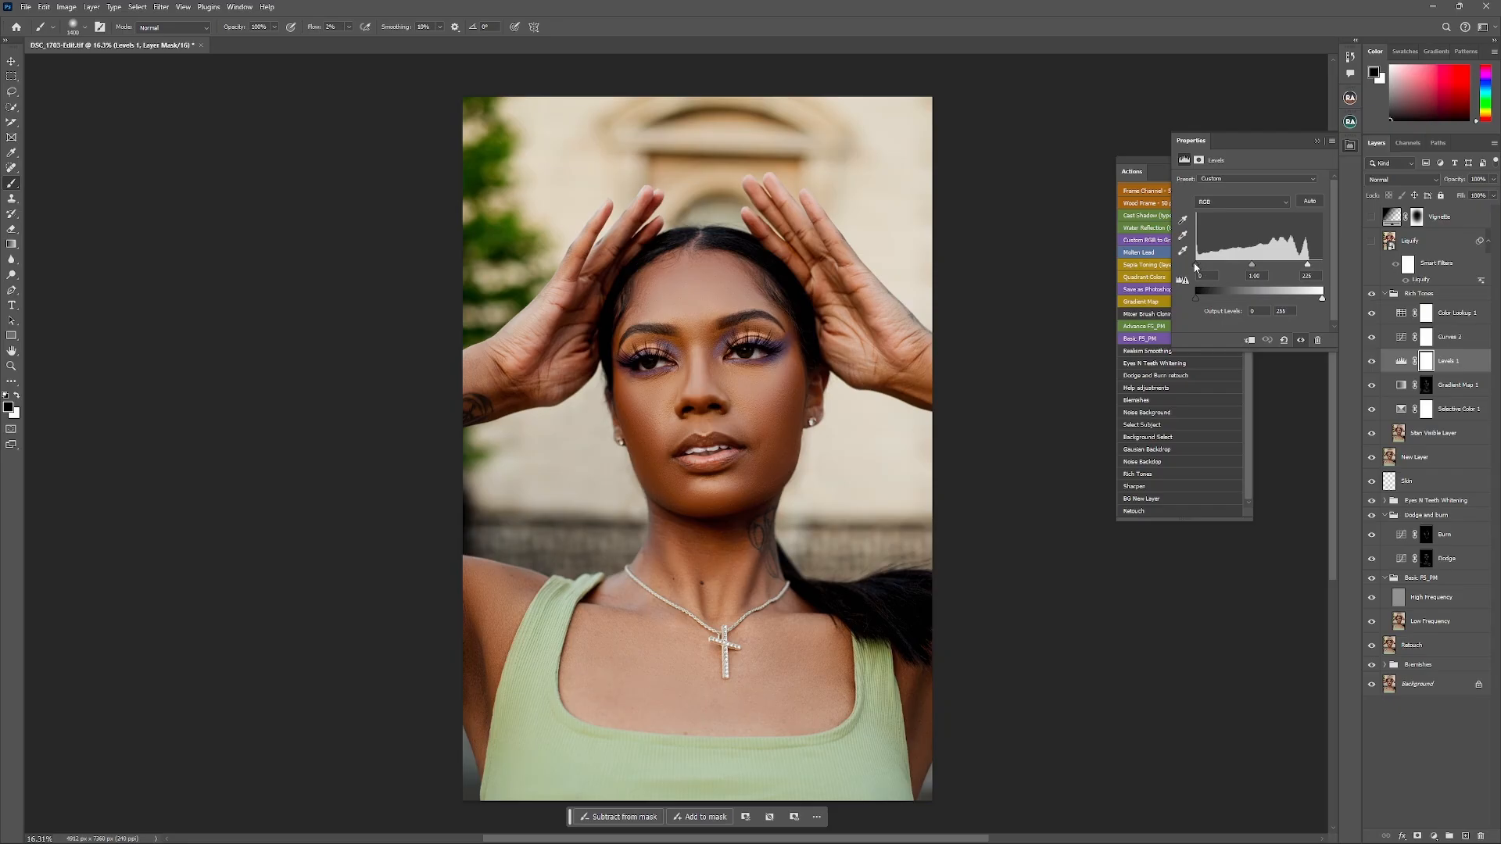
{"action": "left_click", "coordinate": [1446, 341]}
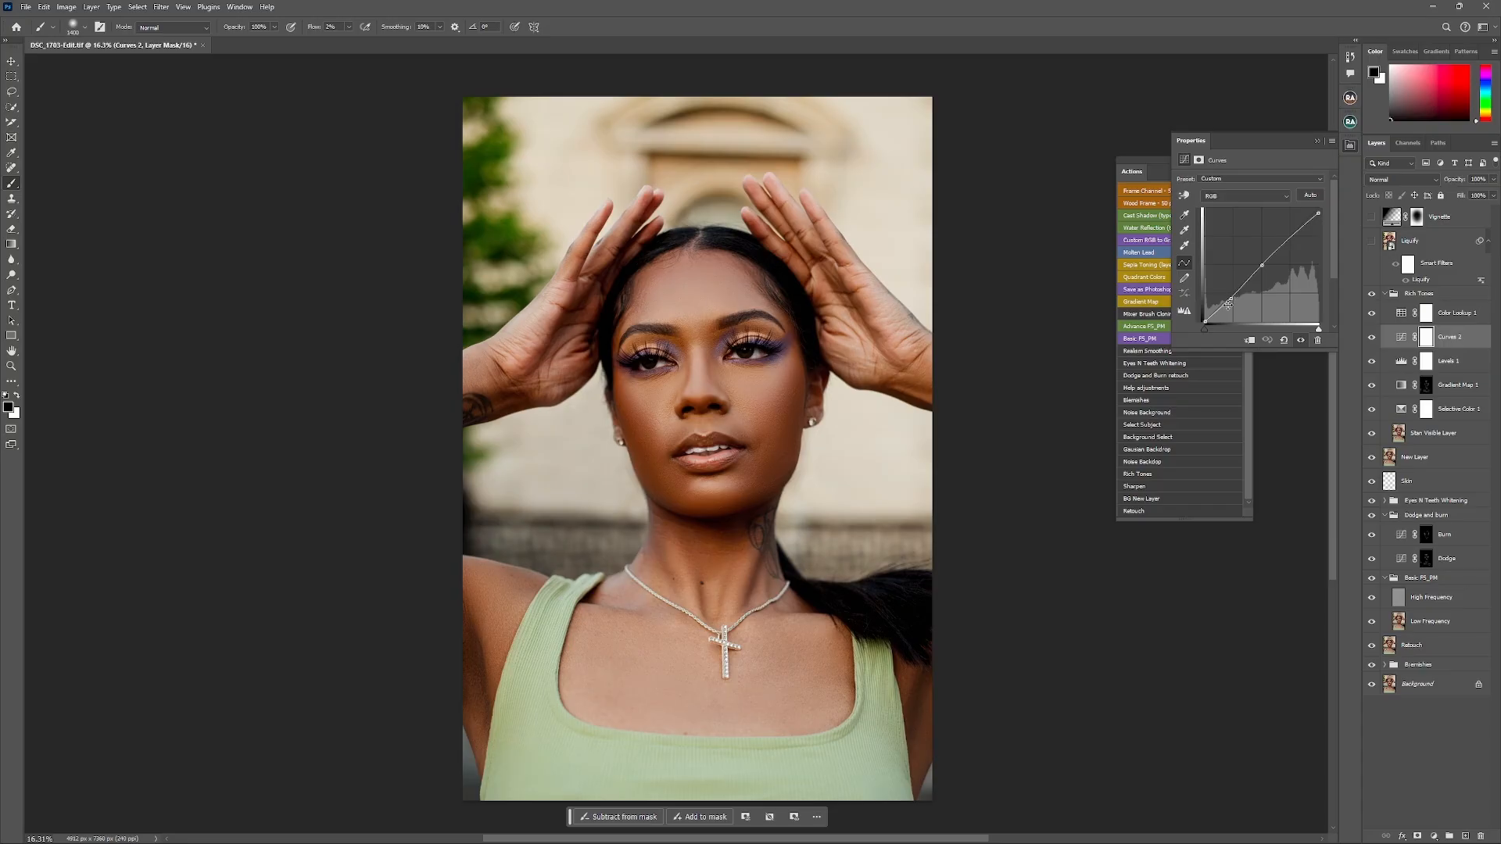
{"action": "left_click", "coordinate": [1443, 315]}
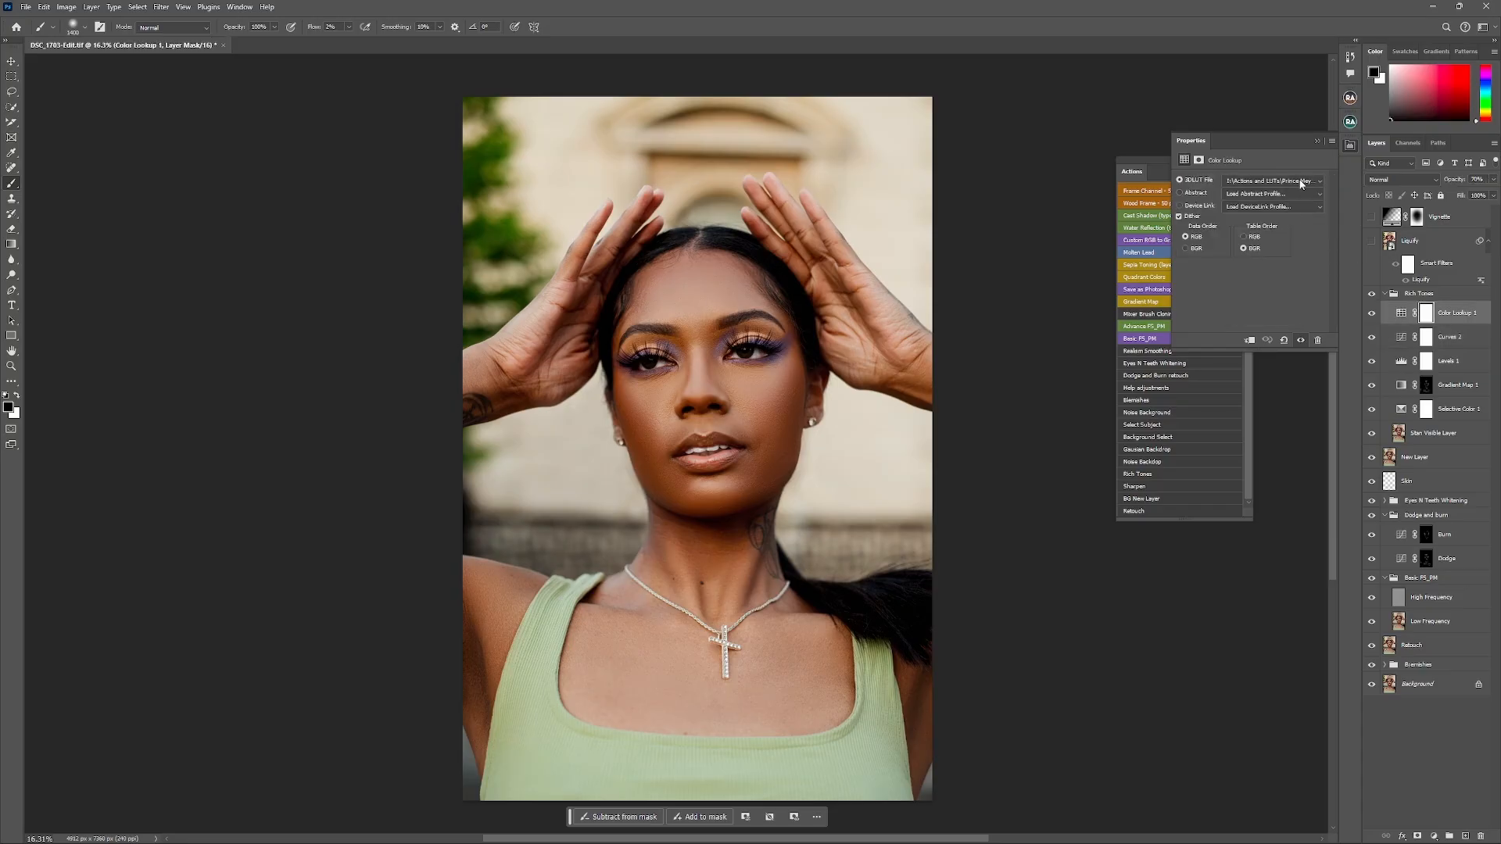
{"action": "left_click", "coordinate": [1317, 143]}
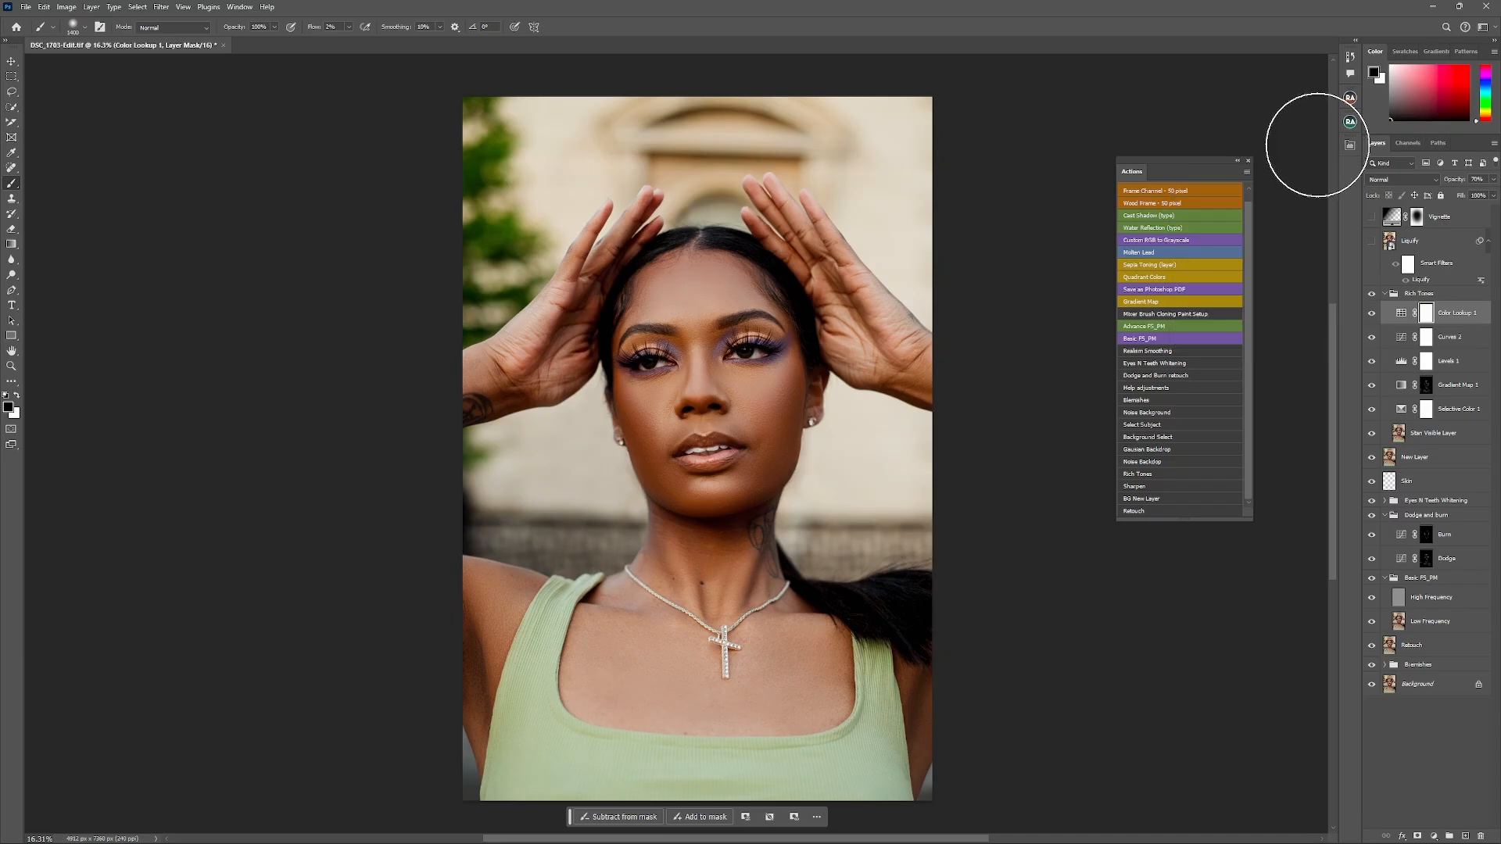
{"action": "left_click", "coordinate": [1385, 294]}
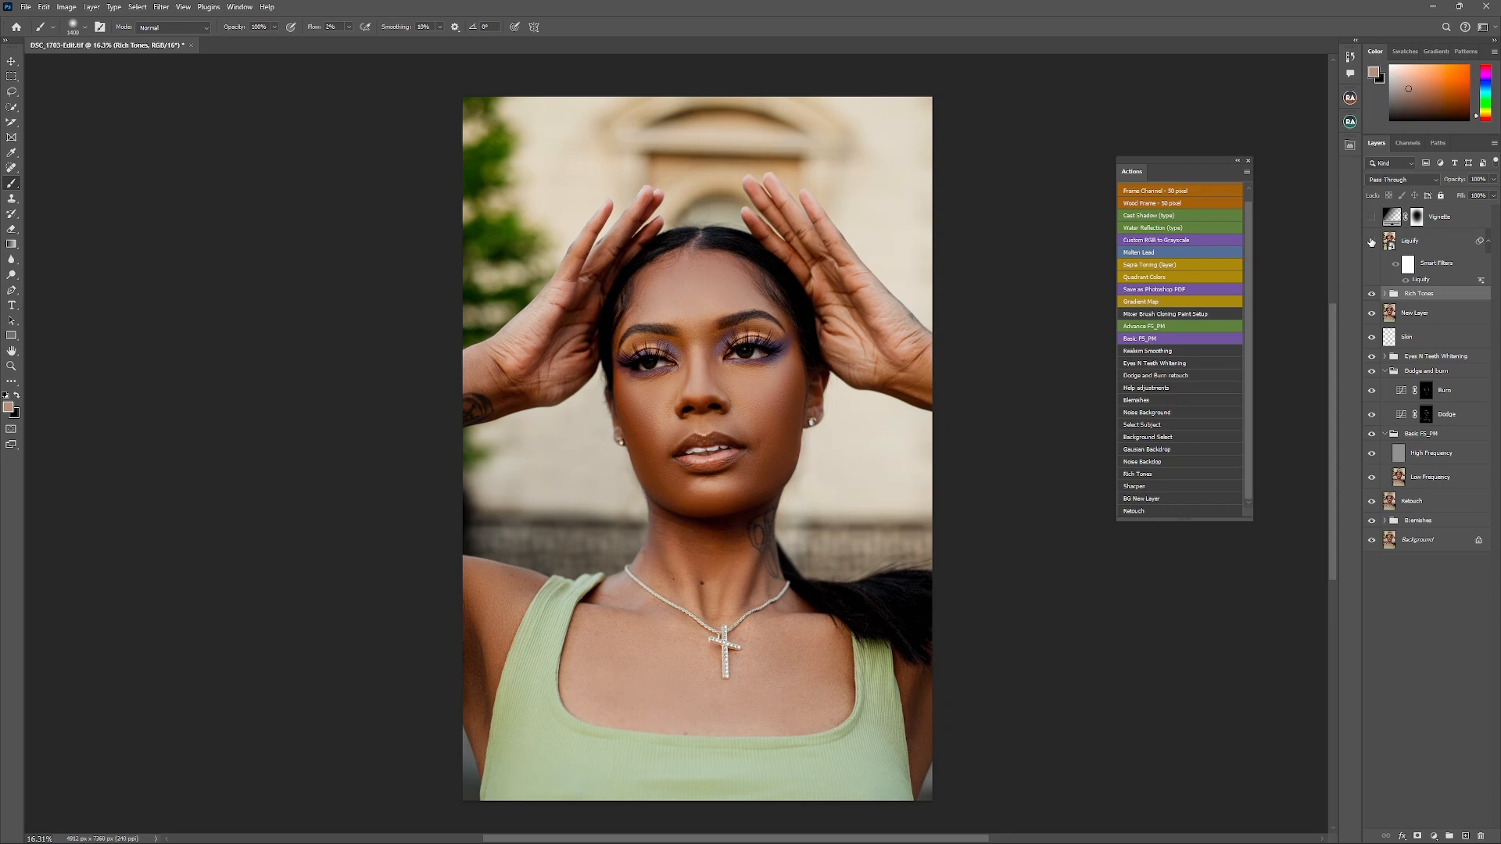
- Turn on the Liquify and Vignette layers, comparing the portrait with and without each of them
{"action": "left_click", "coordinate": [1371, 243]}
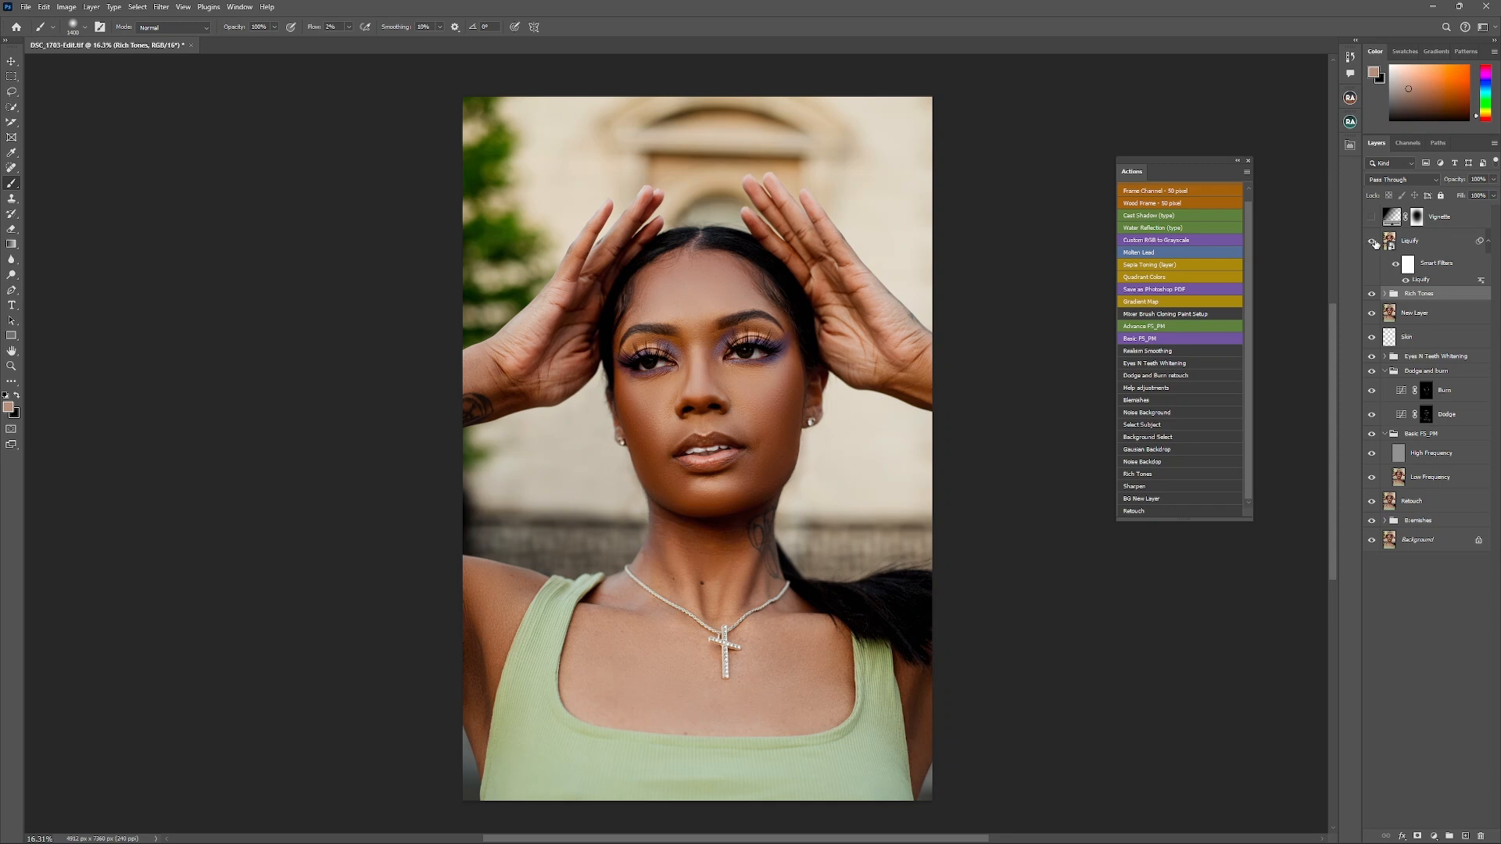
{"action": "left_click", "coordinate": [1372, 243]}
{"action": "left_click", "coordinate": [1371, 242]}
{"action": "left_click", "coordinate": [1371, 218]}
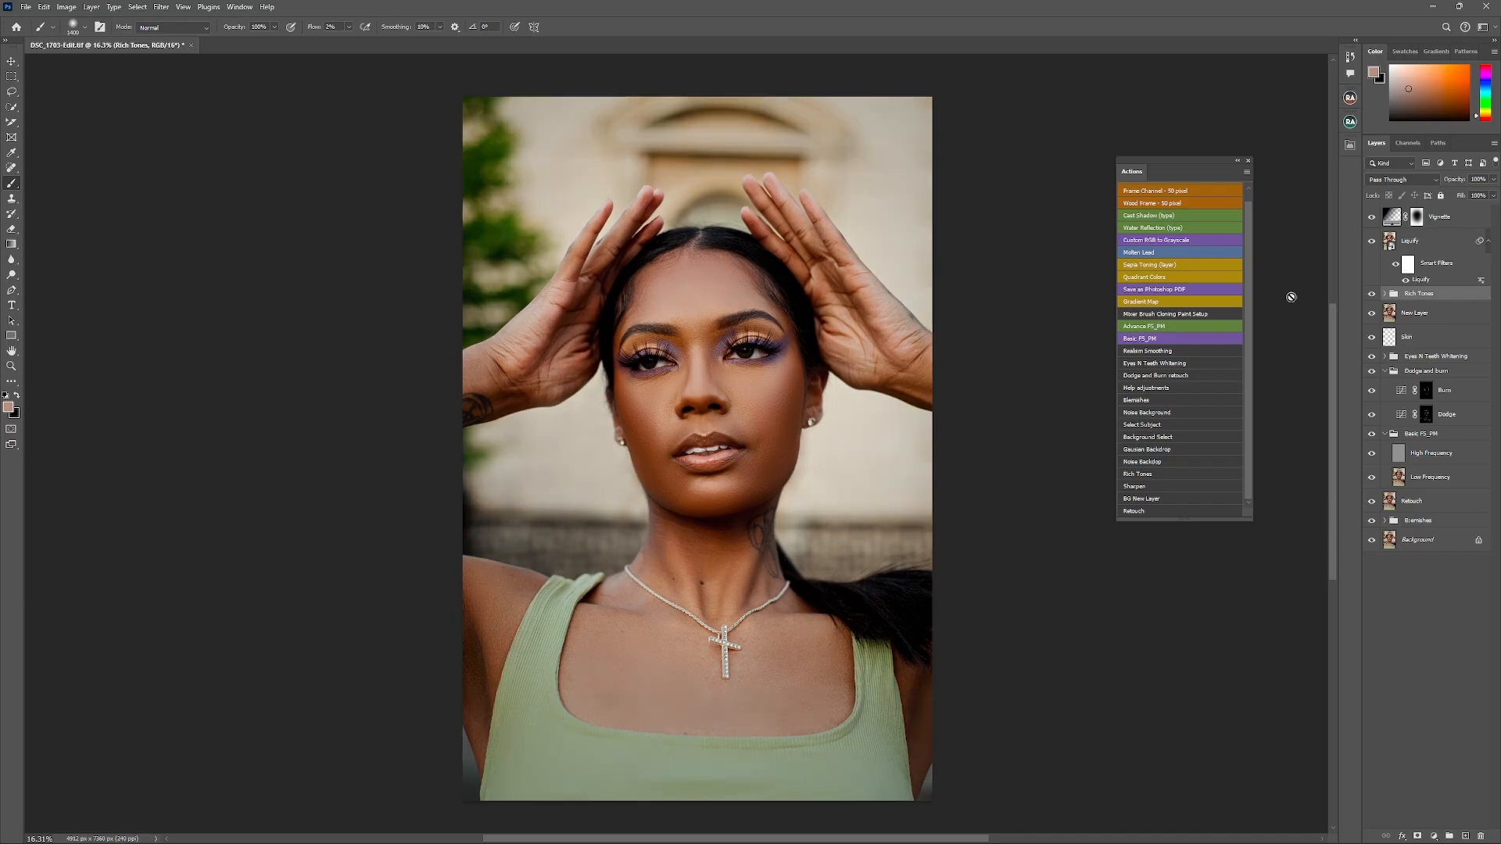
{"action": "left_click", "coordinate": [1371, 218]}
{"action": "left_click", "coordinate": [1371, 218]}
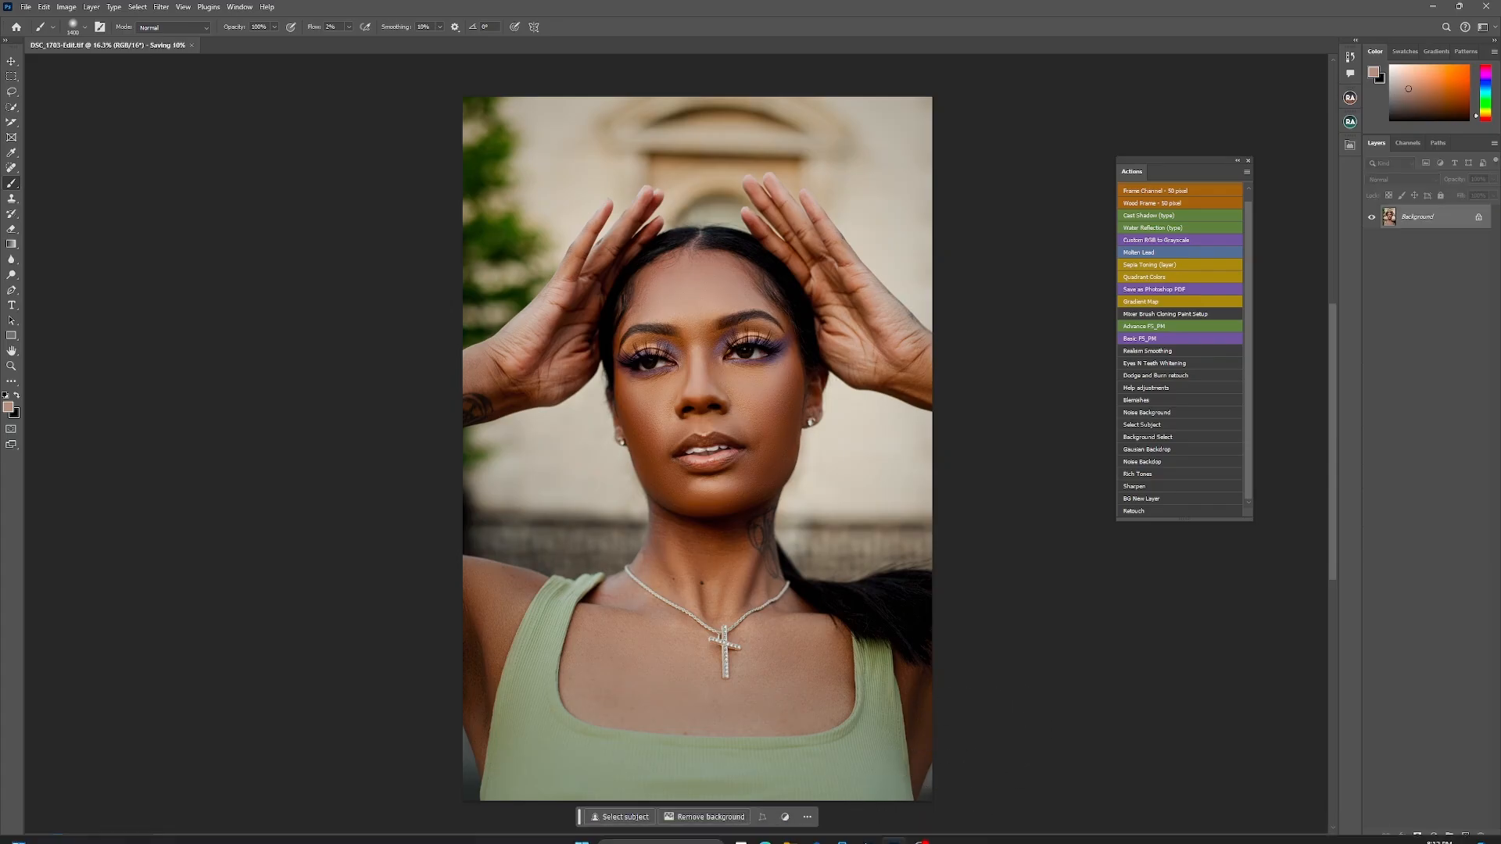
- Switch to Lightroom Classic, inspect the retouched portrait's face up close and show the photos side by side in Reference View
{"action": "left_click", "coordinate": [866, 840]}
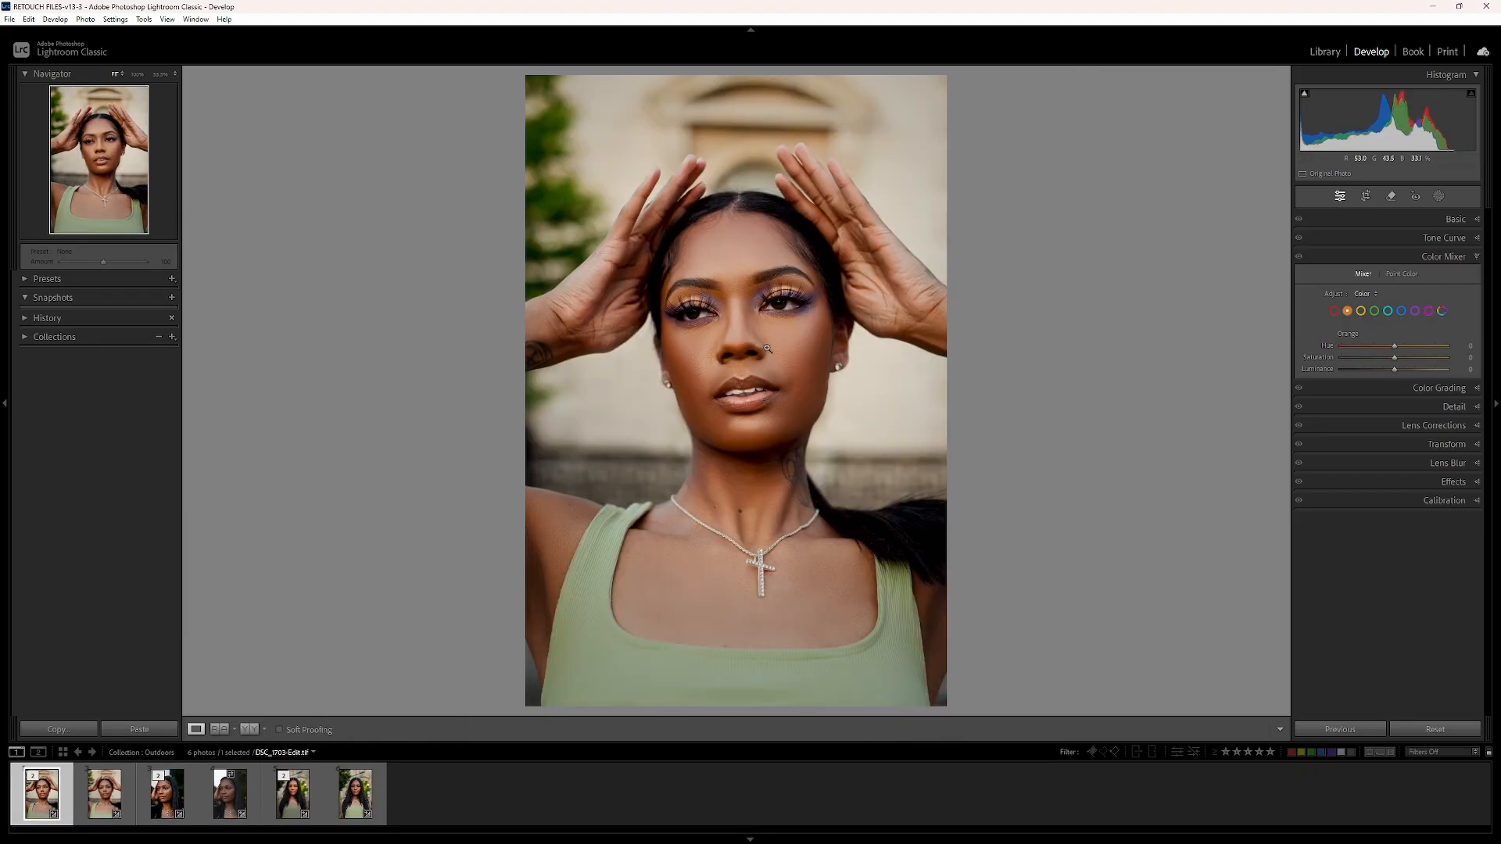
{"action": "left_click", "coordinate": [763, 348]}
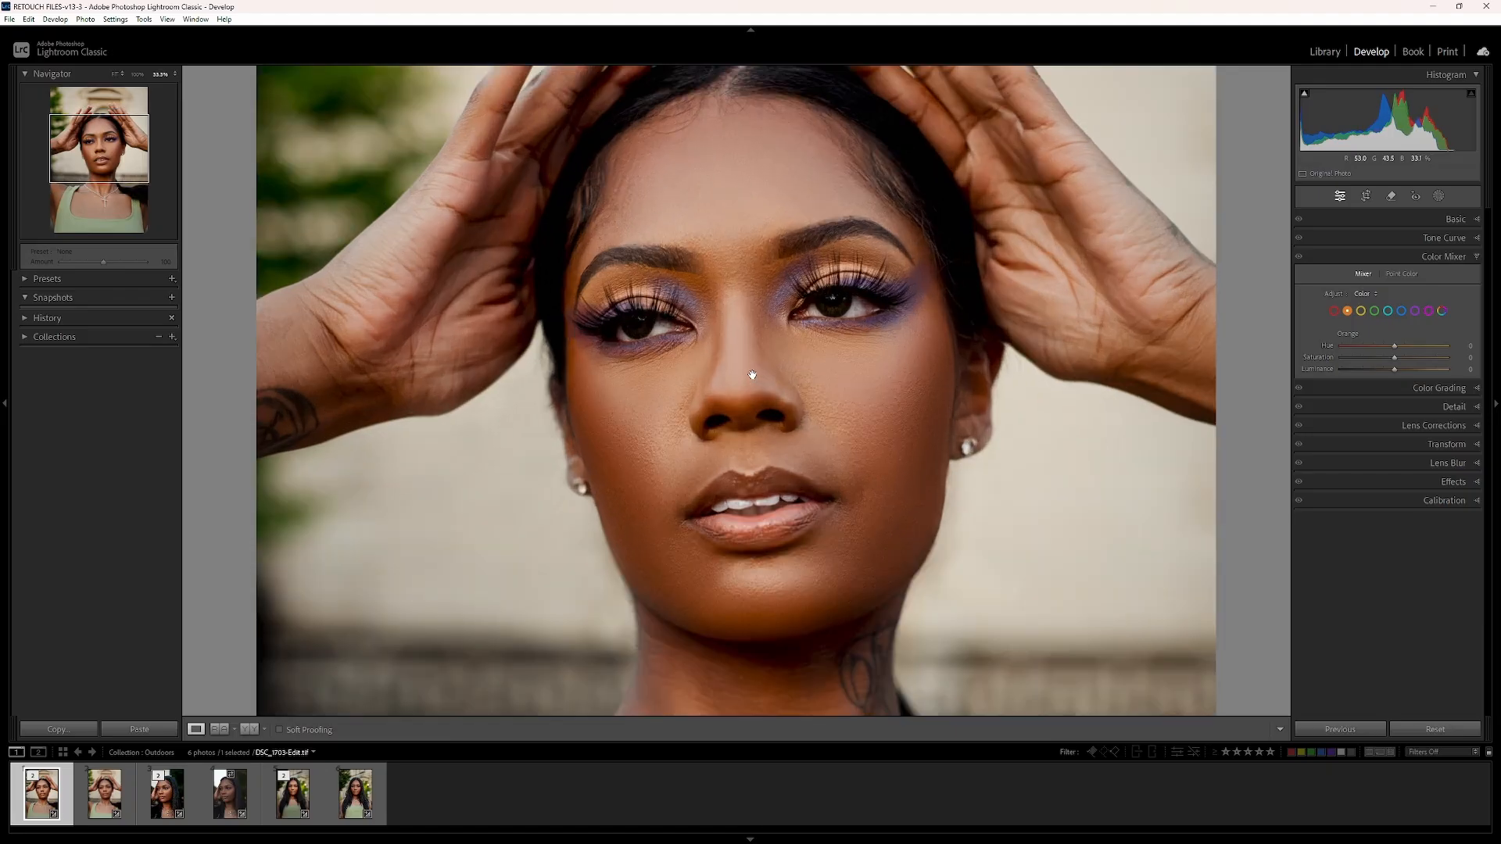
{"action": "left_click_drag", "start_coordinate": [753, 376], "coordinate": [717, 247]}
{"action": "scroll", "coordinate": [772, 268], "scroll_direction": "down", "scroll_amount": 3}
{"action": "left_click", "coordinate": [822, 334]}
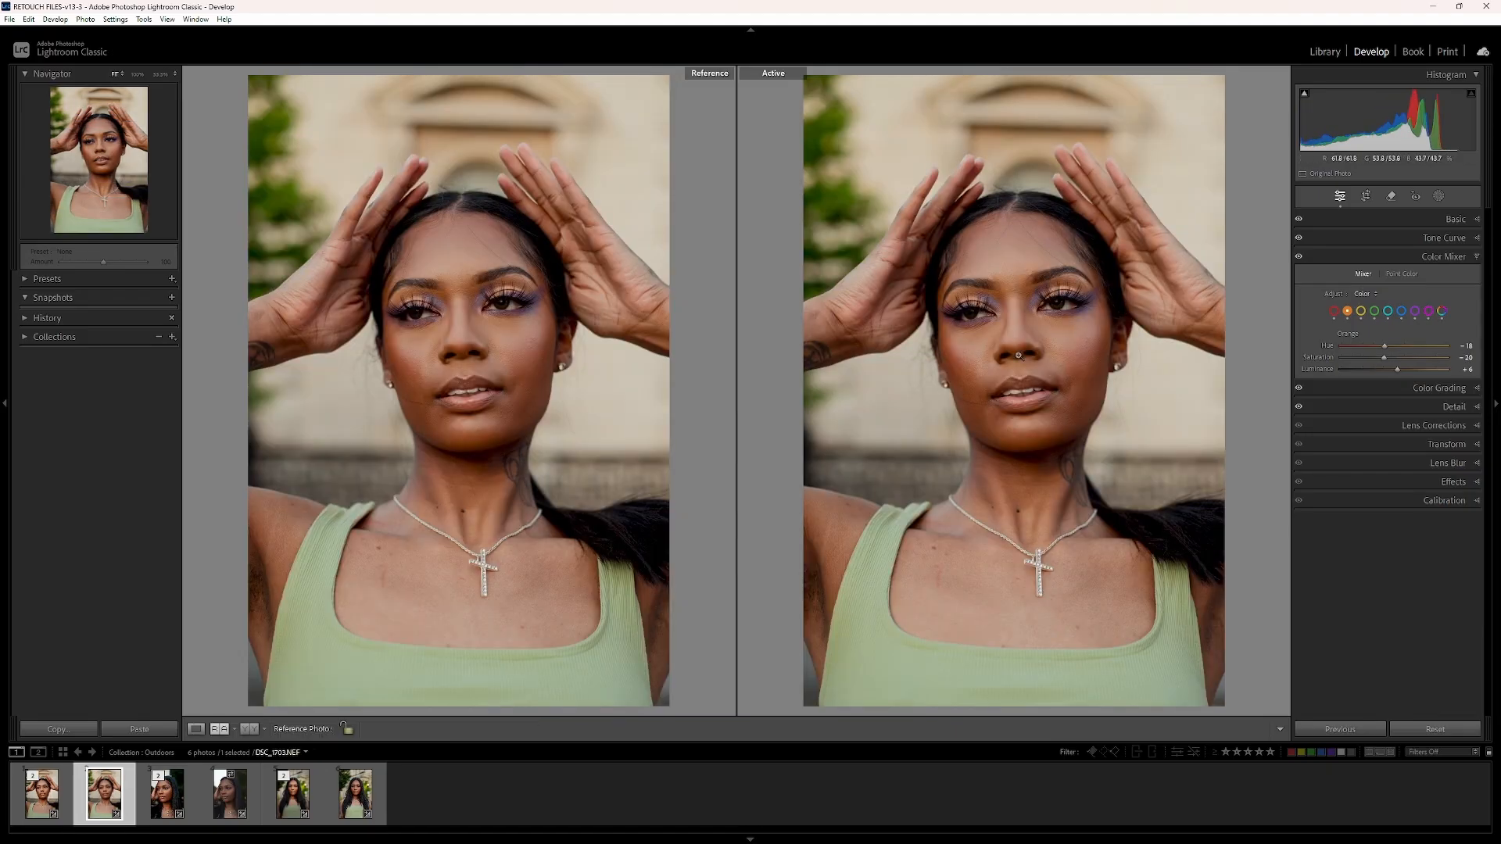
{"action": "key", "text": "Left"}
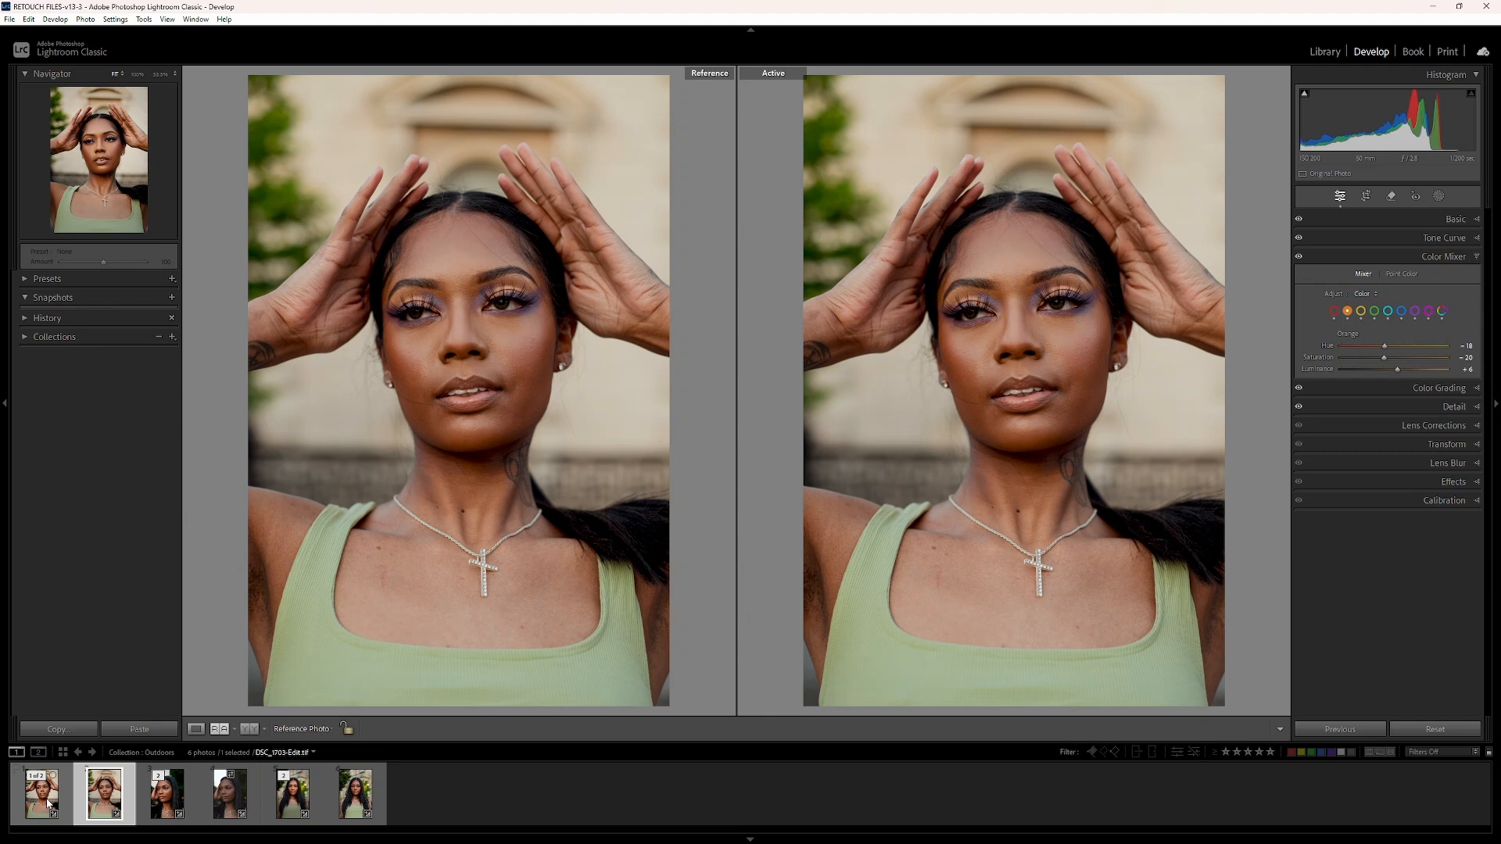